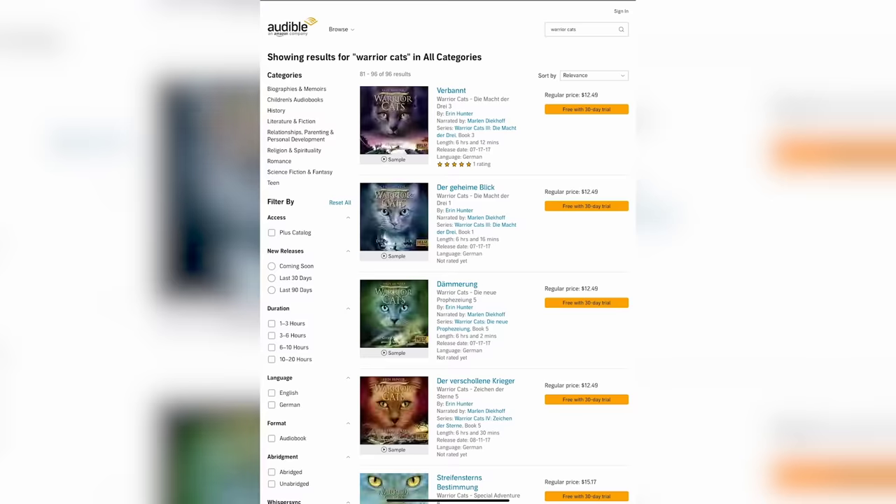
Step: Look through the audiobook search results for "warrior cats" and go to the second results page
scroll(448, 252, "down", 6)
scroll(448, 252, "up", 3)
scroll(448, 252, "up", 3)
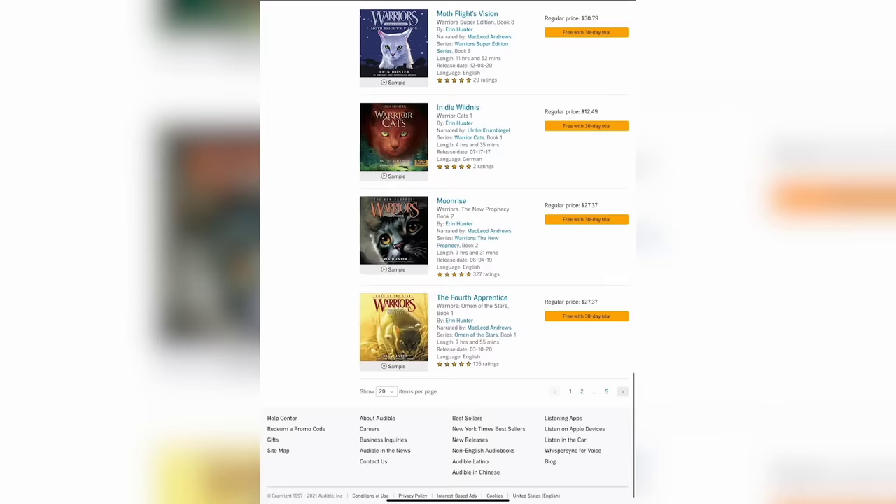
left_click(581, 392)
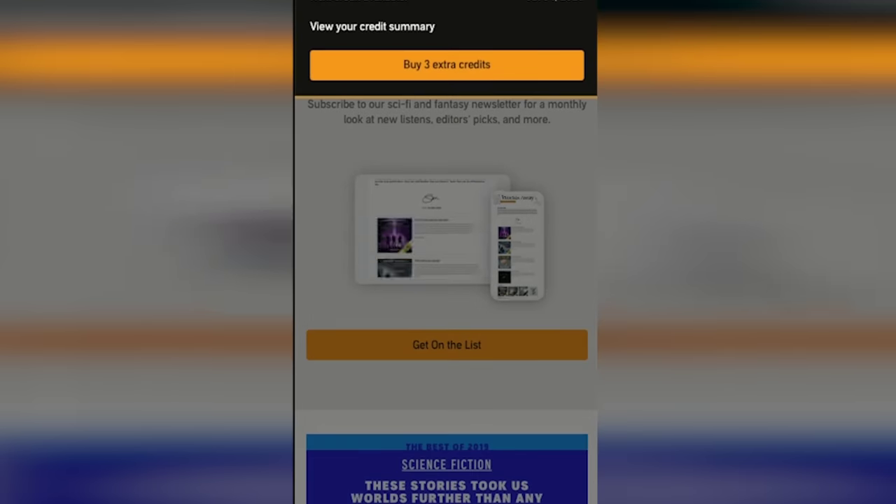
Step: Examine the science fiction and fantasy page, from the newsletter section to the best-of-2019 banners and the free listens
scroll(316, 119, "down", 2)
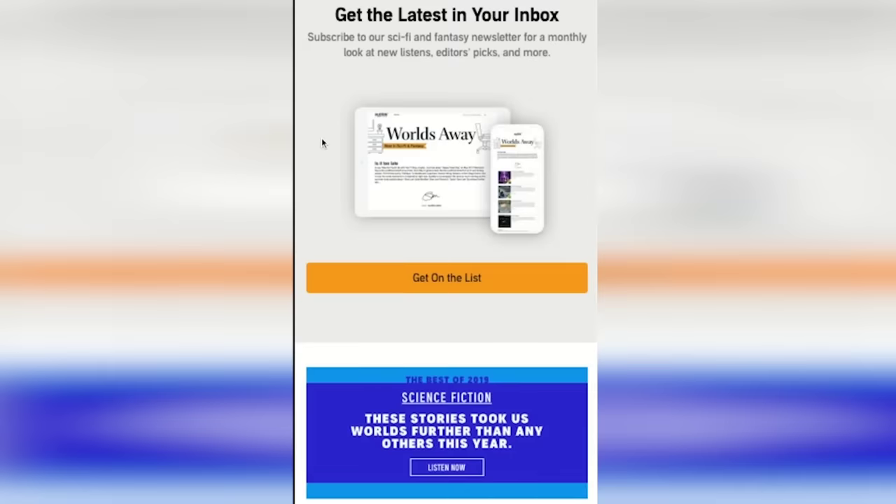
scroll(333, 114, "up", 2)
scroll(332, 114, "down", 1)
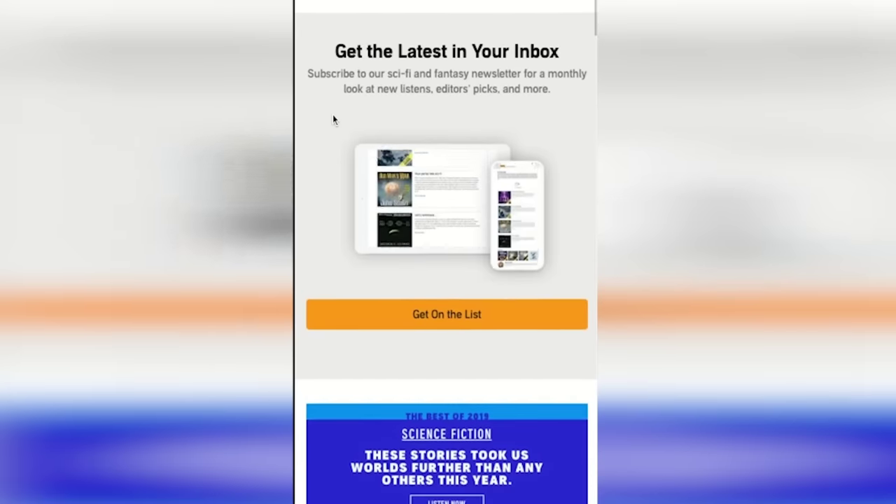
scroll(332, 118, "down", 10)
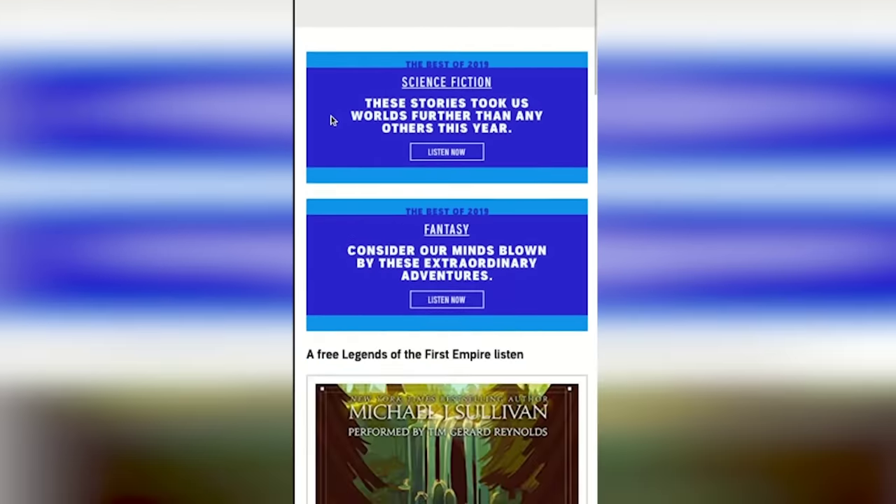
scroll(332, 120, "down", 3)
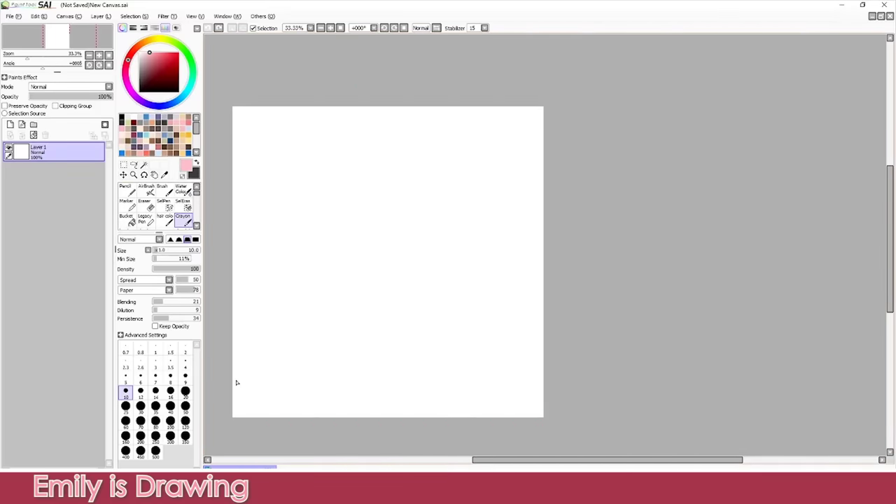
Step: In PaintTool SAI, sketch a girl's head with tied pigtails, then her neck, shoulders, chest bow and puffed sleeves in pink crayon
mouse_move(351, 138)
left_mouse_down()
mouse_move(428, 189)
mouse_move(361, 219)
mouse_move(351, 145)
mouse_move(342, 218)
mouse_move(387, 236)
mouse_move(343, 207)
left_mouse_up()
left_click_drag(418, 215, 384, 228)
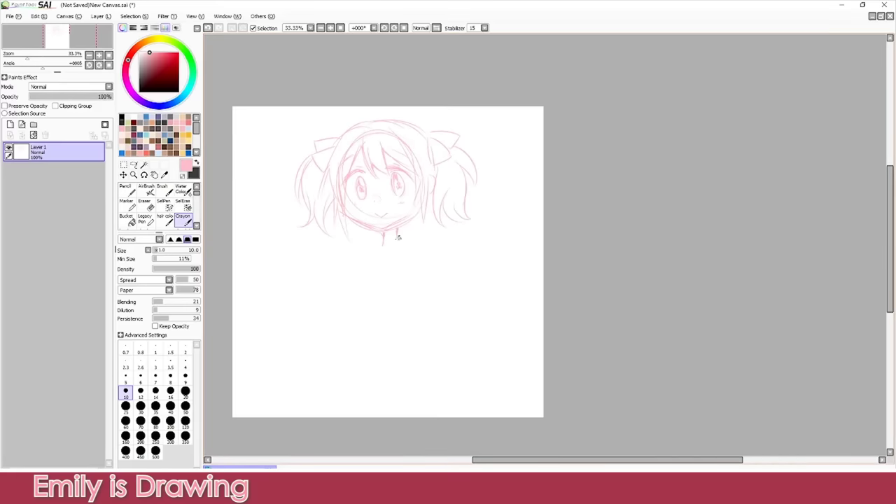
mouse_move(397, 240)
left_mouse_down()
mouse_move(432, 251)
mouse_move(440, 263)
left_mouse_up()
mouse_move(363, 245)
left_mouse_down()
mouse_move(332, 260)
mouse_move(342, 271)
mouse_move(353, 264)
left_mouse_up()
mouse_move(401, 240)
left_mouse_down()
mouse_move(440, 256)
mouse_move(454, 275)
mouse_move(425, 265)
left_mouse_up()
left_click_drag(337, 266, 333, 281)
left_click_drag(452, 282, 433, 284)
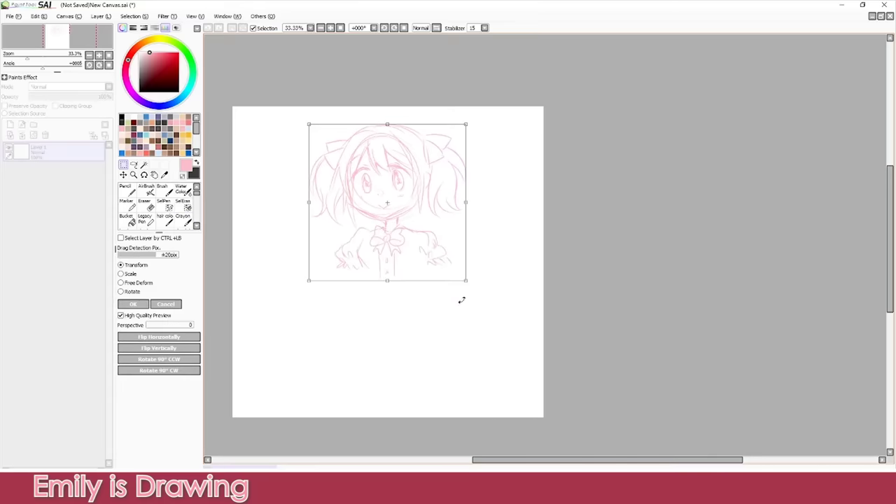
Step: Enlarge the sketch slightly and shift it higher on the canvas, applying the transformation
left_click_drag(466, 281, 478, 294)
left_click_drag(446, 258, 440, 249)
left_click(133, 304)
Step: Sketch the buttoned bodice, both arms, the waist bows and the girl's gloved hand with the Crayon
left_click(182, 219)
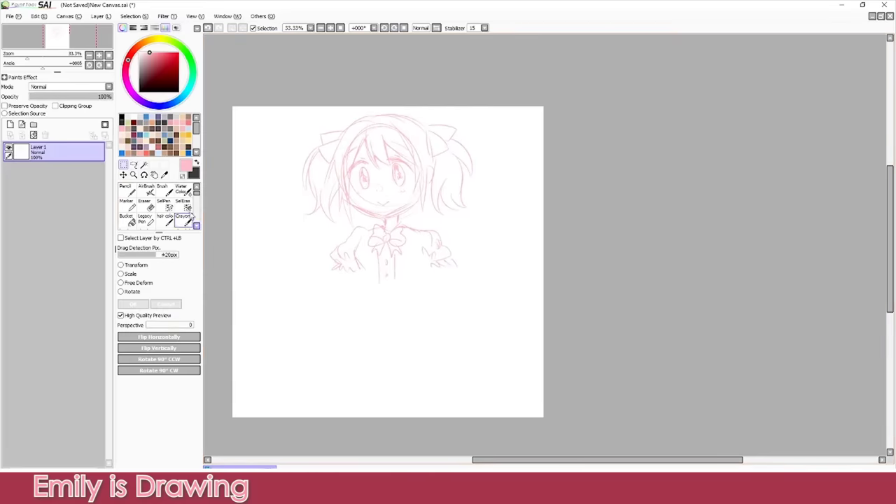
left_click_drag(462, 291, 470, 298)
key("ctrl+z")
left_click_drag(425, 270, 419, 278)
left_click_drag(360, 274, 365, 317)
mouse_move(419, 306)
left_mouse_down()
mouse_move(410, 333)
mouse_move(425, 330)
mouse_move(412, 326)
mouse_move(431, 315)
left_mouse_up()
mouse_move(359, 307)
left_mouse_down()
mouse_move(341, 321)
mouse_move(369, 315)
mouse_move(380, 287)
mouse_move(488, 306)
left_mouse_up()
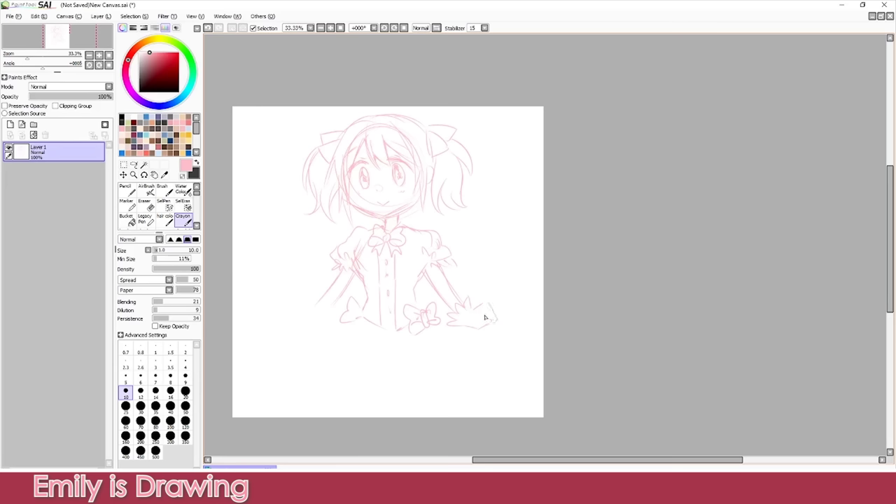
Step: Undo the unsatisfactory strokes of the outstretched hand and redraw its fingers
key("ctrl+z")
key("ctrl+z")
left_click_drag(465, 327, 502, 308)
key("ctrl+z")
key("ctrl+z")
Step: Erase the chest bow with the eraser at size 35 and sketch a choker, ruffled neckline, second hand and skirt outline
left_click(145, 205)
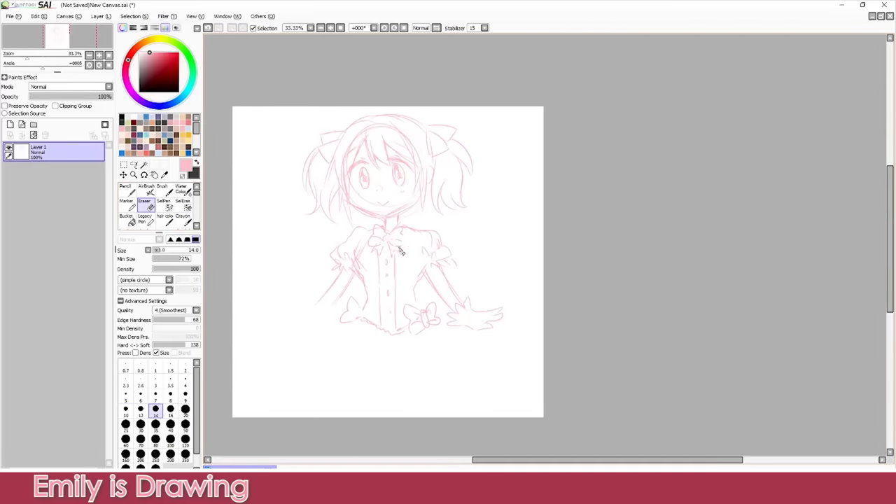
left_click(155, 423)
mouse_move(383, 263)
left_mouse_down()
mouse_move(379, 226)
mouse_move(398, 255)
mouse_move(405, 244)
mouse_move(389, 233)
mouse_move(385, 255)
mouse_move(401, 232)
mouse_move(391, 226)
mouse_move(473, 359)
left_mouse_up()
left_click(190, 216)
Step: Scale the whole sketch down slightly, reposition it near the canvas's upper middle and apply the transformation
key("ctrl+t")
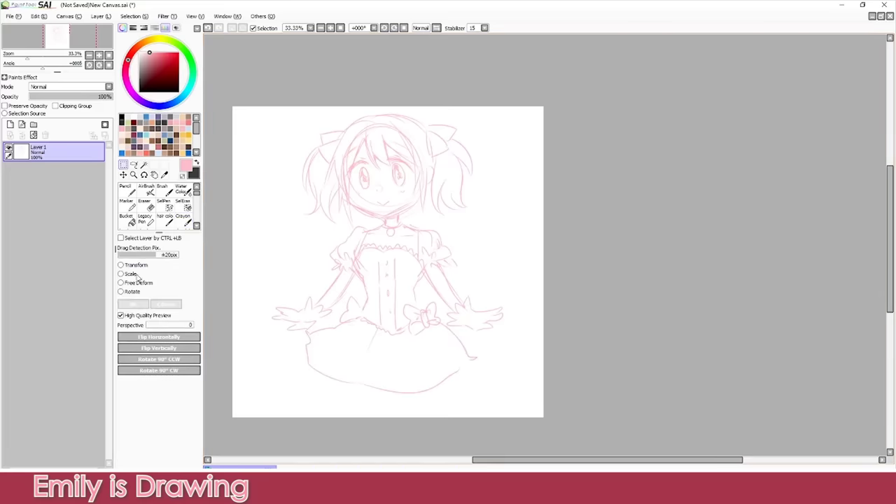
mouse_move(505, 396)
left_mouse_down()
mouse_move(469, 345)
mouse_move(477, 359)
left_mouse_up()
mouse_move(454, 314)
left_mouse_down()
mouse_move(469, 306)
mouse_move(472, 320)
left_mouse_up()
left_click(133, 305)
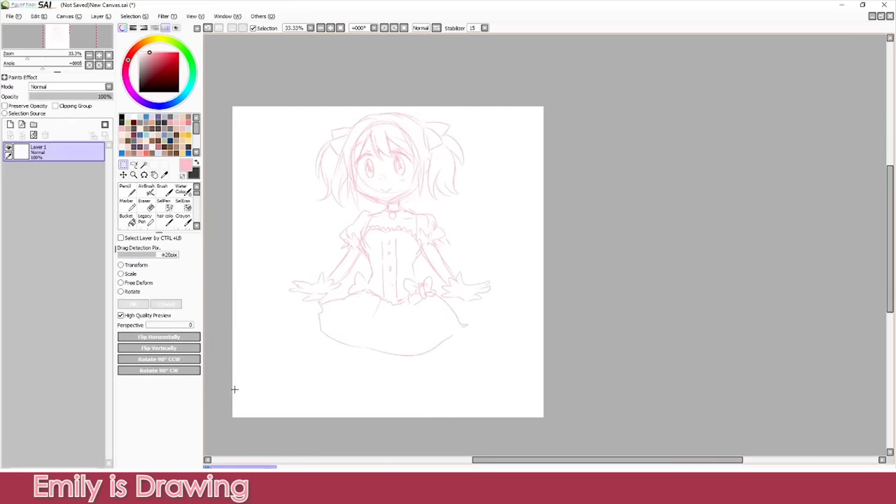
Step: Change the canvas height to 2400 pixels
left_click(68, 15)
left_click(84, 36)
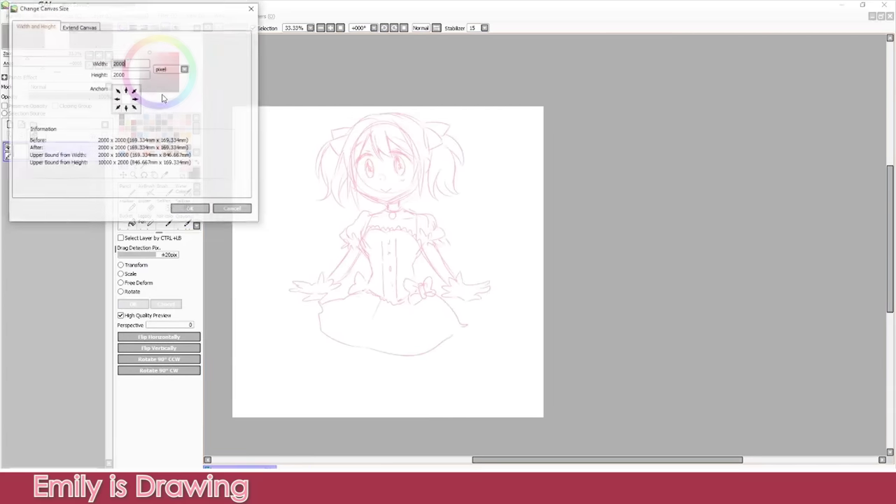
double_click(133, 74)
type("2400")
left_click(191, 209)
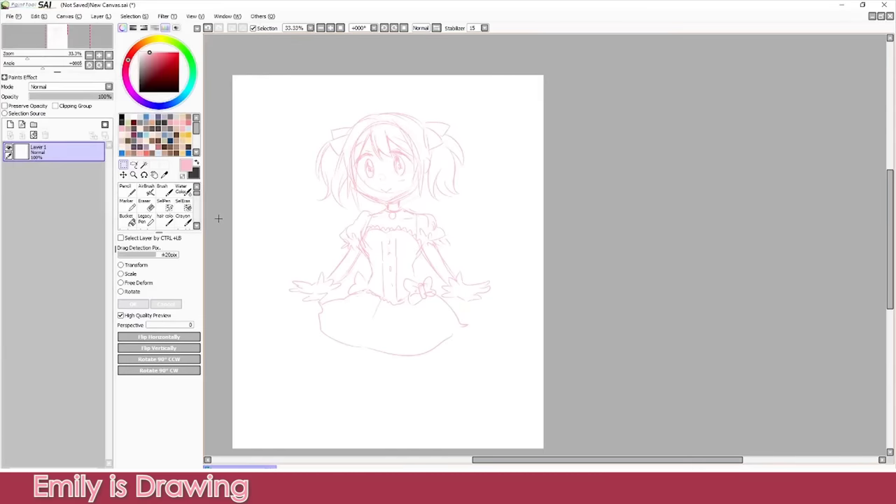
Step: Move the whole sketch higher on the canvas to leave room below the skirt
left_click(143, 266)
left_click_drag(430, 307, 430, 285)
left_click(137, 304)
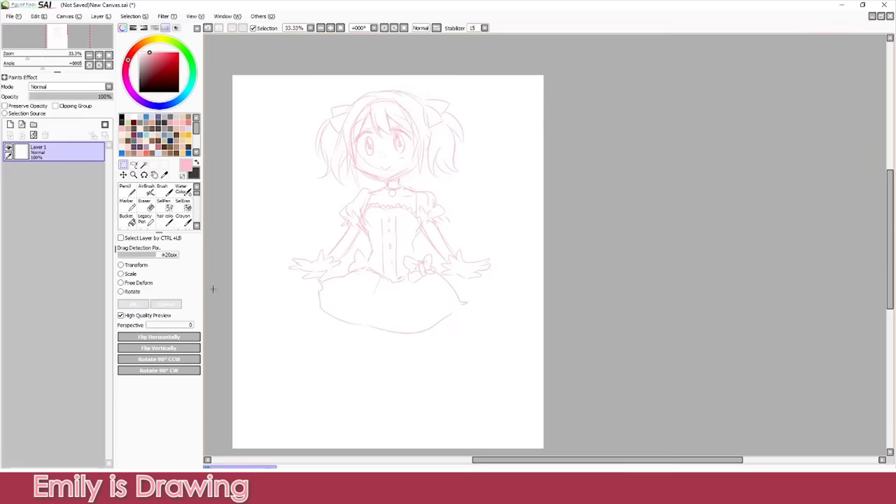
Step: Try a scalloped ruffle along the skirt's edge with the Crayon and undo the unwanted skirt strokes
left_click(183, 220)
left_click_drag(320, 287, 332, 319)
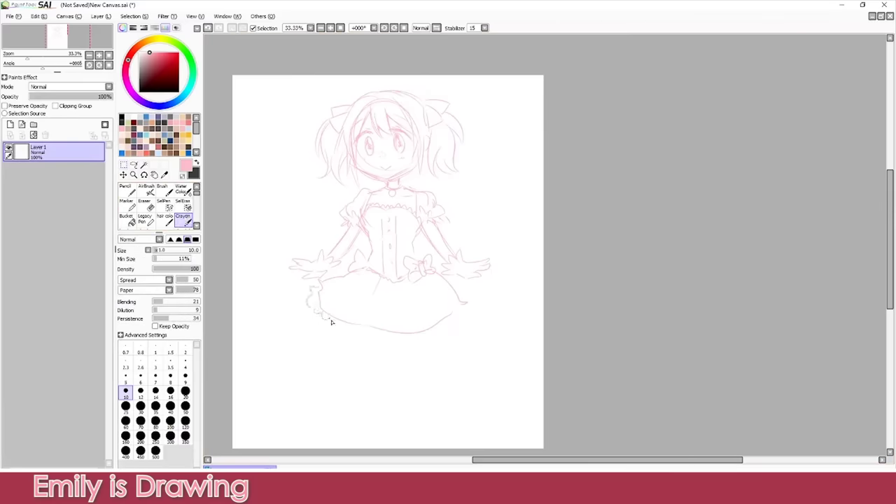
key("ctrl+z")
key("ctrl+z")
key("ctrl+z")
key("ctrl+z")
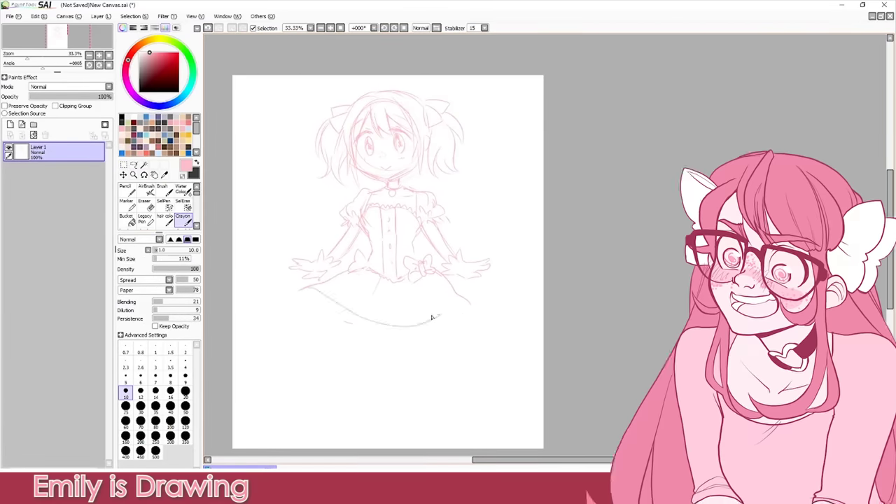
key("ctrl+z")
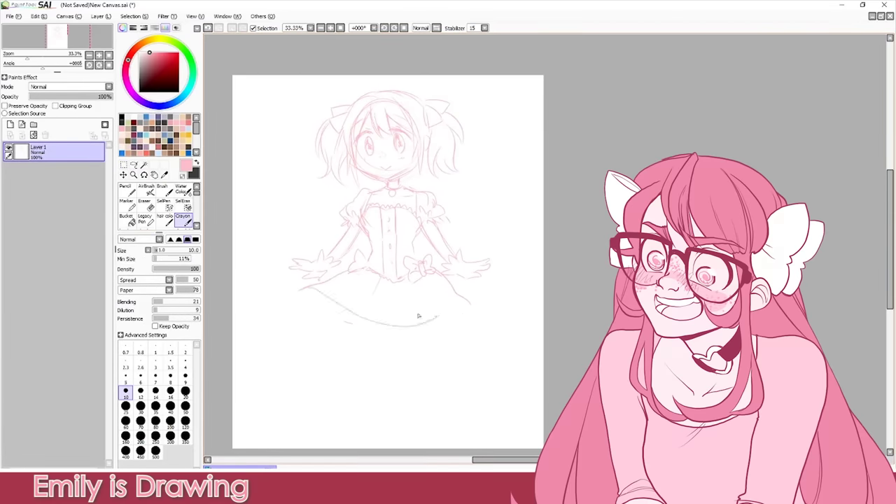
Step: Redraw the skirt's hem as a wide curve, undoing unsatisfactory strokes along the way
mouse_move(300, 298)
left_mouse_down()
mouse_move(366, 330)
mouse_move(444, 328)
left_mouse_up()
key("ctrl+z")
key("ctrl+z")
mouse_move(297, 299)
left_mouse_down()
mouse_move(401, 336)
mouse_move(448, 330)
mouse_move(473, 302)
left_mouse_up()
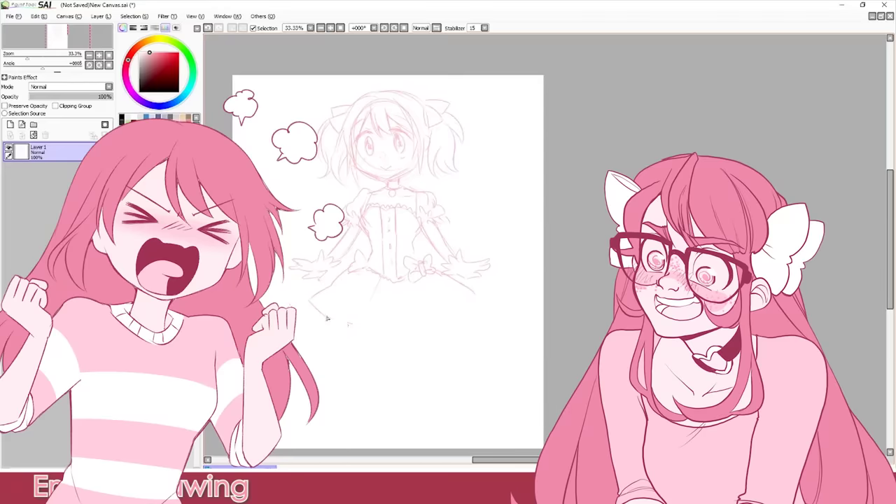
mouse_move(327, 316)
left_mouse_down()
mouse_move(407, 338)
mouse_move(468, 305)
left_mouse_up()
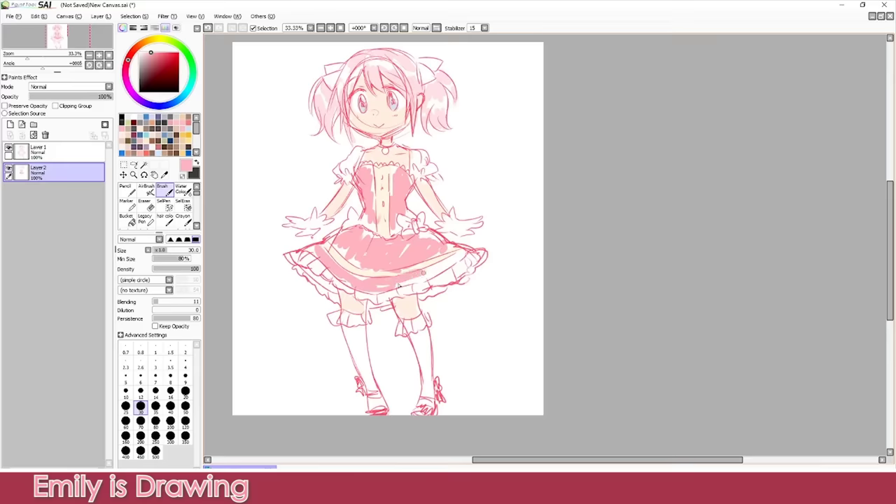
Step: Finish the skirt's pink fill on Layer2, then mix a red and colour the hair bows, undoing stray strokes
mouse_move(399, 284)
left_mouse_down()
mouse_move(443, 271)
mouse_move(395, 290)
left_mouse_up()
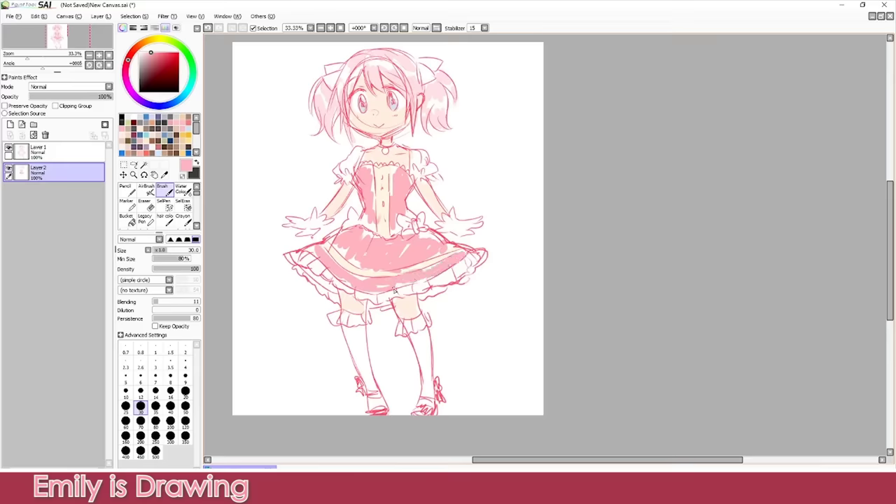
left_click(188, 123)
left_click_drag(143, 55, 167, 27)
left_click(127, 64)
mouse_move(126, 64)
left_mouse_down()
mouse_move(128, 83)
mouse_move(130, 55)
mouse_move(171, 53)
mouse_move(161, 55)
left_mouse_up()
mouse_move(329, 70)
left_mouse_down()
mouse_move(341, 73)
mouse_move(338, 82)
left_mouse_up()
key("ctrl+z")
left_click_drag(164, 54, 161, 55)
mouse_move(418, 64)
left_mouse_down()
mouse_move(423, 83)
mouse_move(435, 84)
mouse_move(425, 65)
left_mouse_up()
key("ctrl+z")
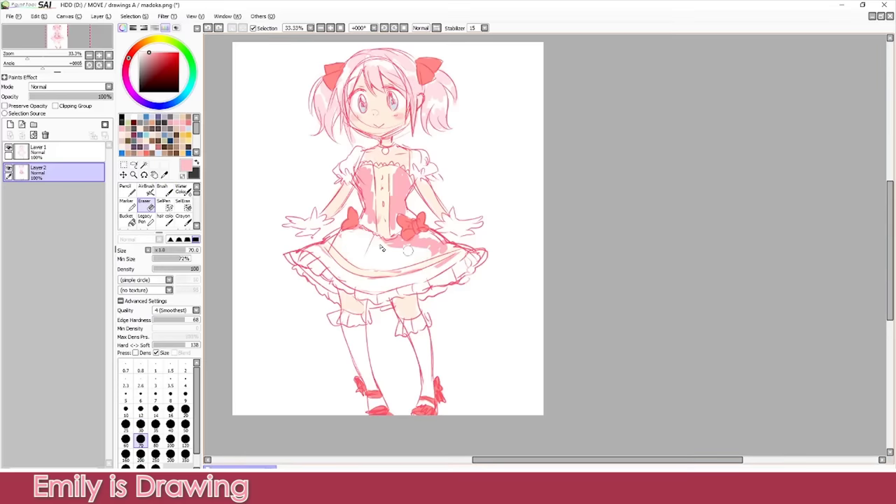
Step: Try erasing the skirt's pink fill with the eraser at size 70 and undo the erasing
mouse_move(383, 248)
left_mouse_down()
mouse_move(435, 252)
mouse_move(421, 246)
mouse_move(432, 241)
mouse_move(413, 248)
mouse_move(436, 244)
left_mouse_up()
key("ctrl+z")
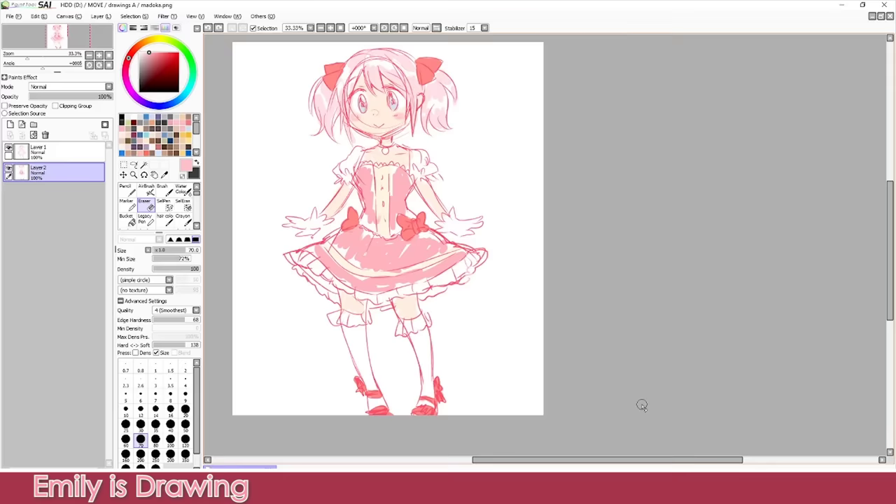
Step: Write "MADOKA KANAME" beside the figure on Layer1 with the Crayon
left_click(183, 218)
left_click(63, 152)
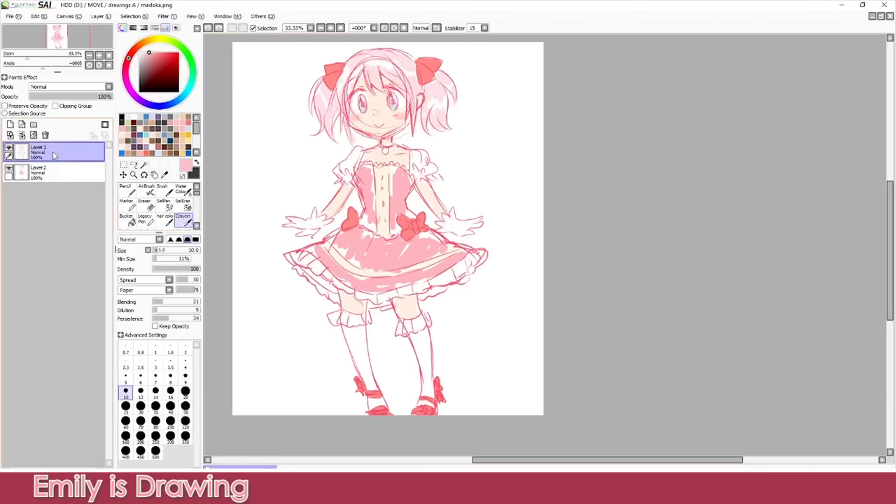
mouse_move(477, 171)
left_mouse_down()
mouse_move(496, 144)
mouse_move(501, 162)
mouse_move(515, 148)
mouse_move(535, 167)
left_mouse_up()
mouse_move(468, 186)
left_mouse_down()
mouse_move(500, 176)
mouse_move(499, 194)
mouse_move(510, 189)
mouse_move(522, 198)
mouse_move(526, 179)
mouse_move(531, 203)
left_mouse_up()
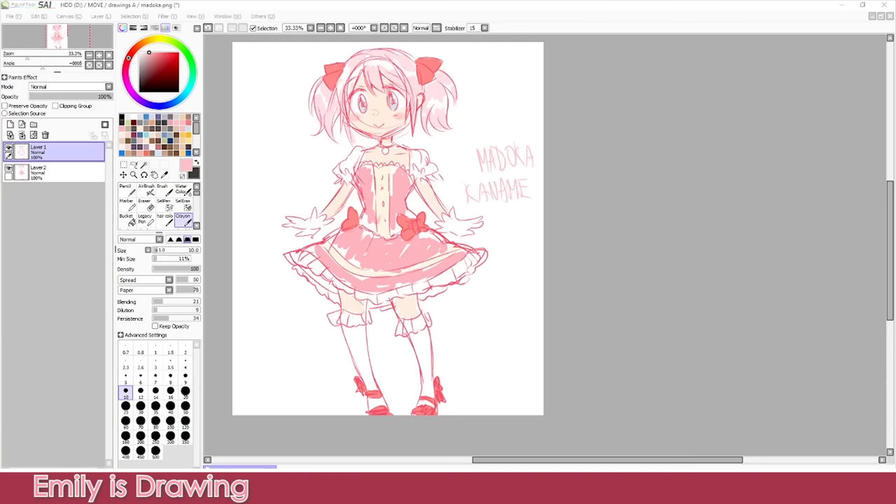
key("alt+Tab")
key("alt+Tab")
left_click(19, 16)
left_click(21, 71)
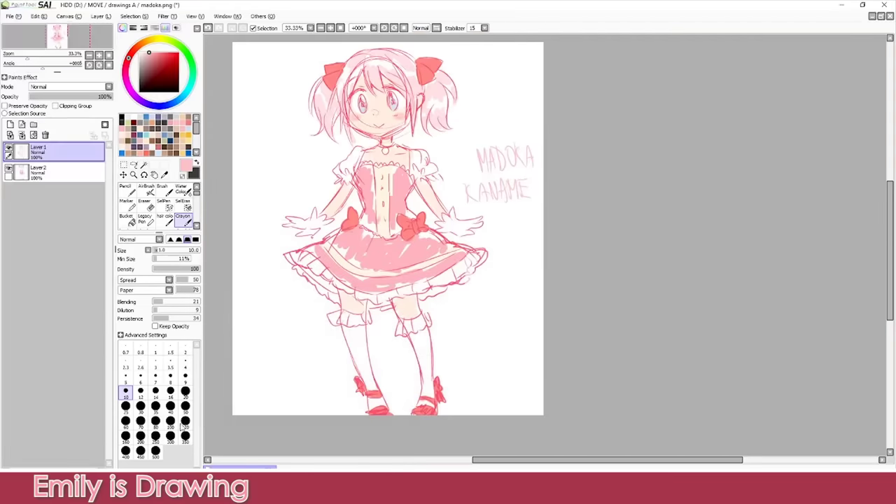
left_click(161, 490)
left_click(270, 354)
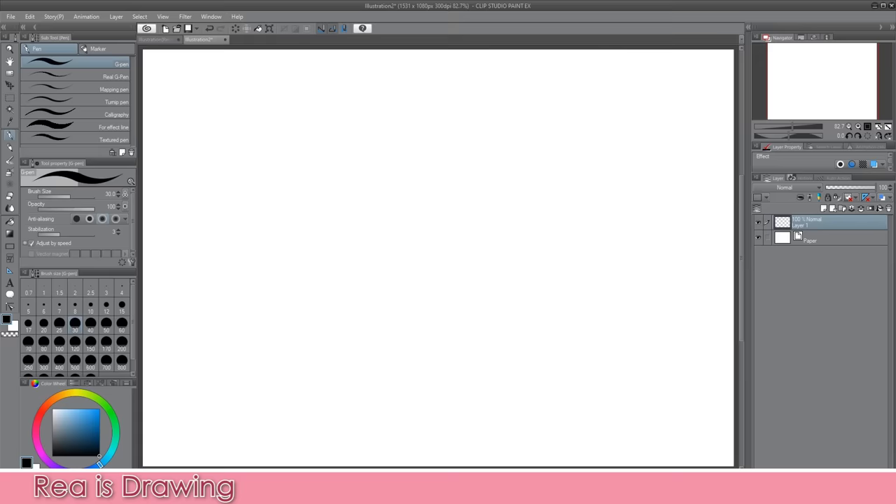
Step: In Clip Studio Paint, set the G-pen to blue at brush size 8 and rough out a winking character's head, raised arm and torso
left_click(90, 419)
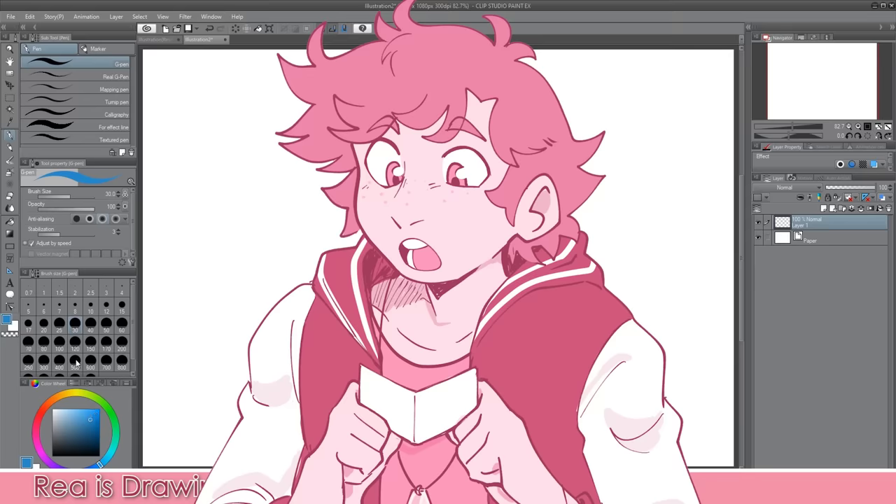
left_click(75, 310)
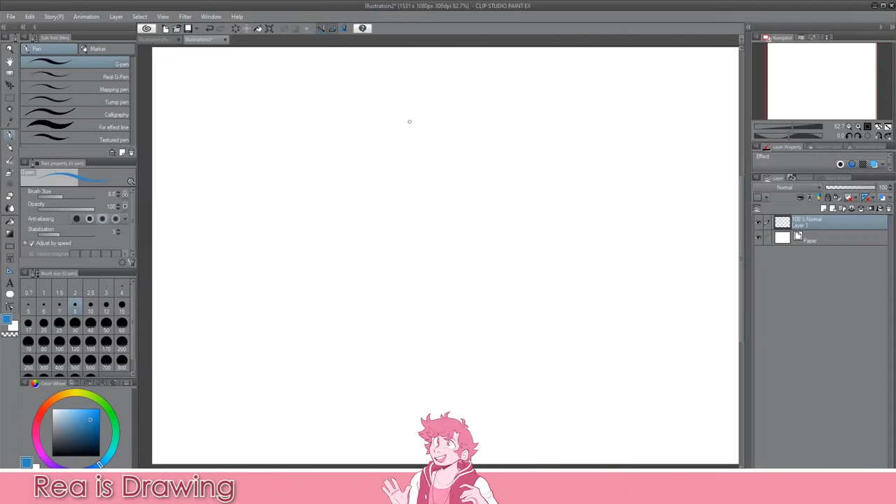
mouse_move(402, 158)
left_mouse_down()
mouse_move(424, 177)
mouse_move(425, 96)
mouse_move(456, 161)
left_mouse_up()
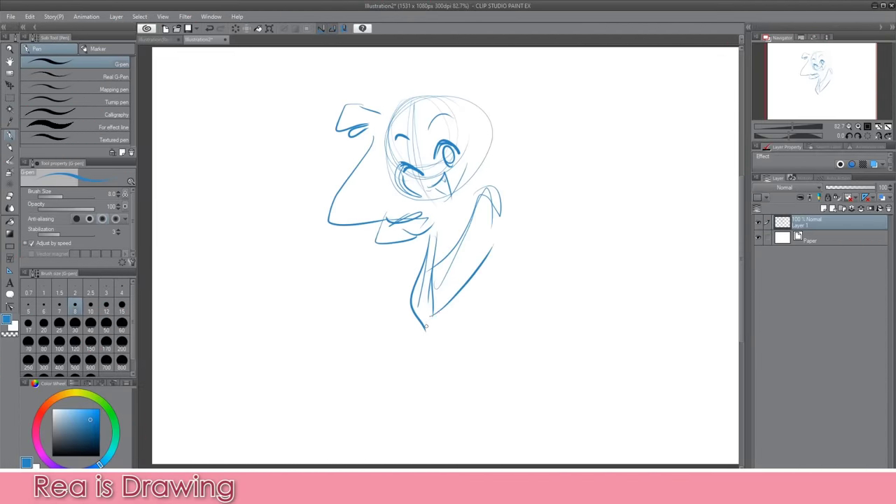
Step: Add the character's hair, neck lines and two pointed cat ears to the blue sketch, refining the upper body
mouse_move(426, 326)
left_mouse_down()
mouse_move(476, 274)
mouse_move(483, 197)
left_mouse_up()
left_click_drag(451, 202, 453, 216)
left_click_drag(461, 184, 464, 208)
mouse_move(393, 108)
left_mouse_down()
mouse_move(361, 182)
mouse_move(380, 205)
mouse_move(371, 215)
mouse_move(362, 209)
mouse_move(367, 226)
mouse_move(384, 212)
mouse_move(426, 224)
left_mouse_up()
left_click_drag(478, 125, 497, 185)
mouse_move(429, 91)
left_mouse_down()
mouse_move(467, 72)
mouse_move(473, 112)
left_mouse_up()
mouse_move(394, 111)
left_mouse_down()
mouse_move(355, 93)
mouse_move(377, 139)
left_mouse_up()
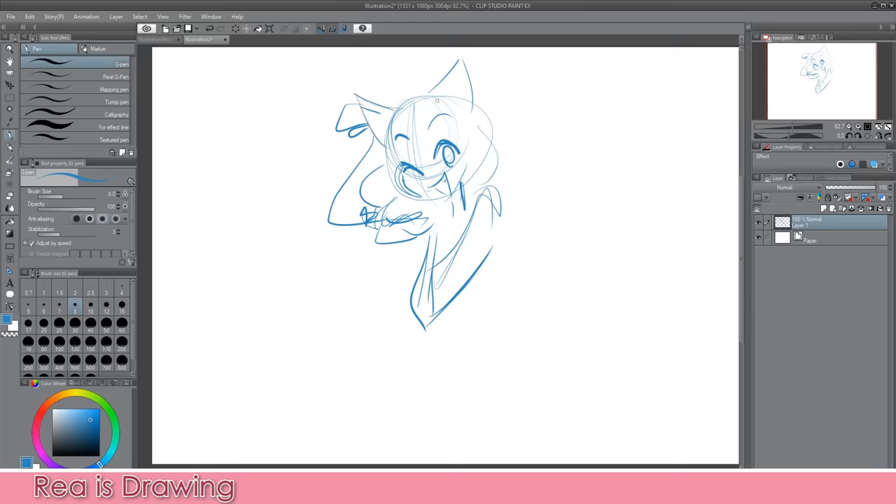
mouse_move(442, 82)
left_mouse_down()
mouse_move(467, 55)
mouse_move(474, 108)
left_mouse_up()
mouse_move(465, 66)
left_mouse_down()
mouse_move(459, 107)
mouse_move(475, 104)
left_mouse_up()
Step: Sketch the curves of the character's torso, waist and hips in blue
mouse_move(430, 237)
left_mouse_down()
mouse_move(409, 311)
mouse_move(410, 250)
mouse_move(390, 297)
left_mouse_up()
left_click_drag(499, 226, 465, 292)
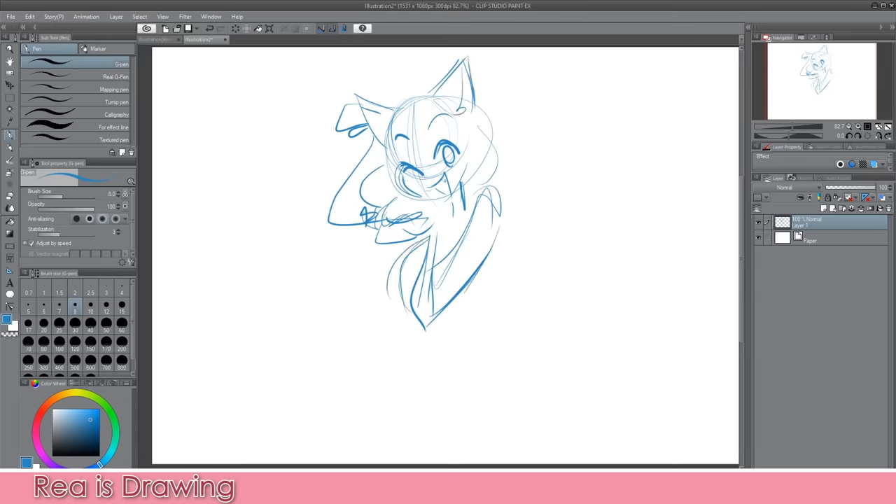
left_click_drag(488, 263, 454, 315)
left_click_drag(455, 274, 395, 287)
left_click_drag(392, 284, 419, 344)
Step: Sketch the thighs and the shapes flaring out below the character's waist in blue
left_click_drag(403, 343, 329, 384)
mouse_move(407, 344)
left_mouse_down()
mouse_move(338, 421)
mouse_move(393, 364)
mouse_move(443, 427)
mouse_move(443, 334)
mouse_move(450, 438)
mouse_move(476, 336)
left_mouse_up()
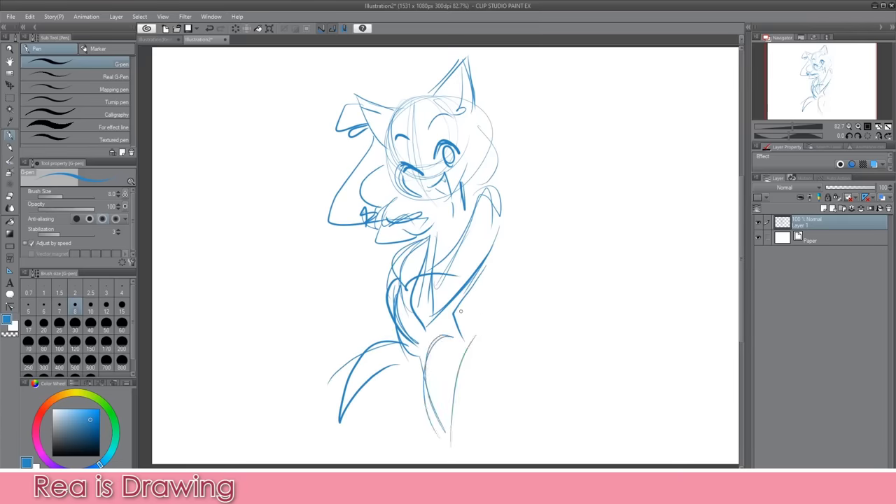
left_click_drag(346, 361, 314, 368)
mouse_move(365, 348)
left_mouse_down()
mouse_move(301, 388)
mouse_move(312, 376)
mouse_move(289, 370)
mouse_move(295, 416)
left_mouse_up()
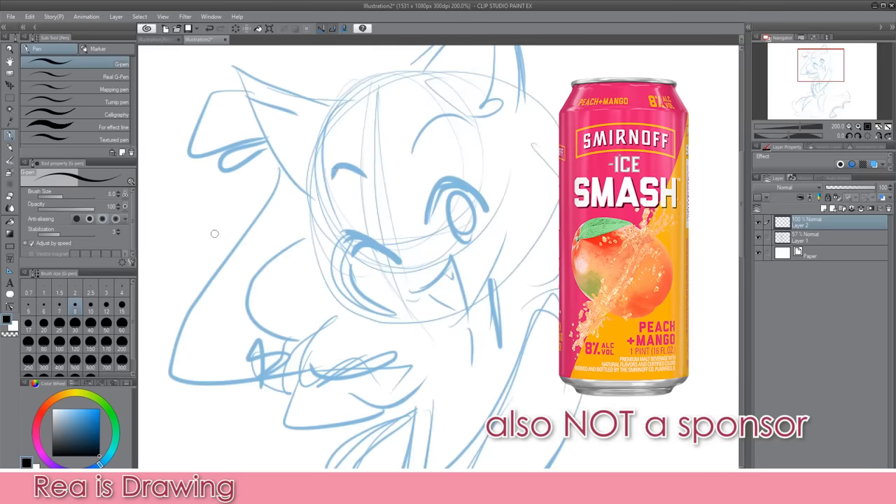
Step: Set the G-pen to size 6 and ink the face outline, closed winking eye and open fanged mouth in black
left_click(44, 306)
left_click_drag(328, 140, 339, 245)
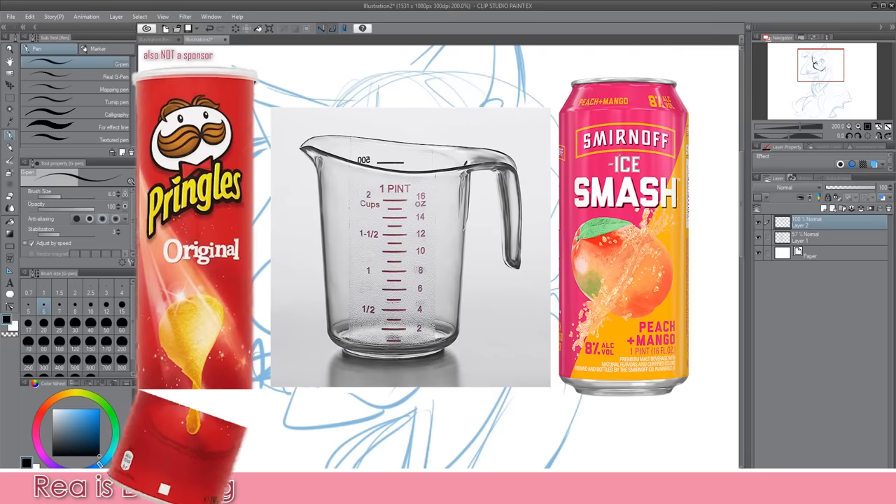
mouse_move(410, 289)
left_mouse_down()
mouse_move(454, 255)
mouse_move(423, 284)
mouse_move(458, 260)
mouse_move(468, 307)
mouse_move(439, 302)
mouse_move(463, 316)
mouse_move(461, 264)
mouse_move(463, 313)
left_mouse_up()
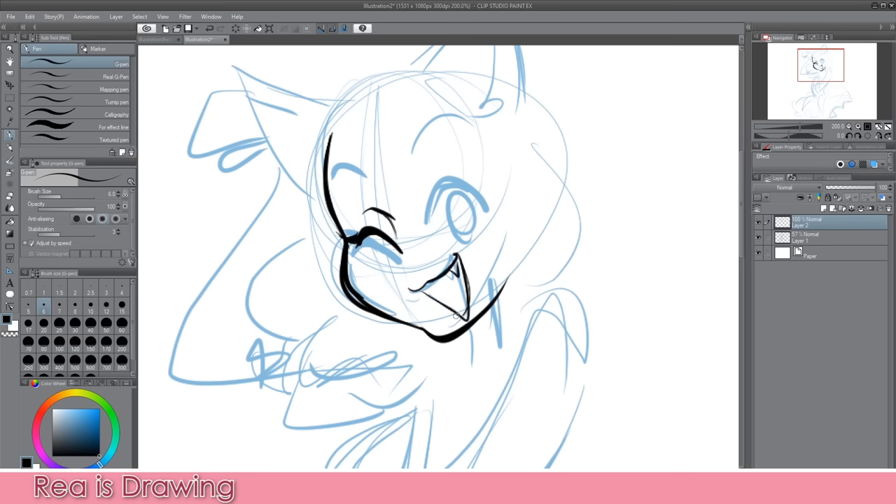
left_click_drag(466, 280, 462, 312)
left_click_drag(420, 291, 437, 303)
left_click_drag(456, 255, 469, 287)
left_click_drag(474, 287, 466, 319)
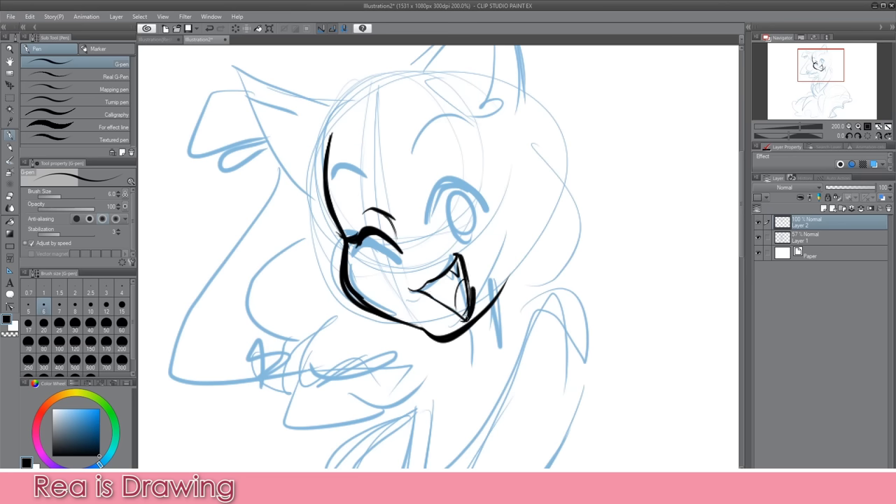
Step: Erase the overly thick ink along the mouth's edge and the inside of the cheek line with the hard eraser at size 8
left_click(11, 196)
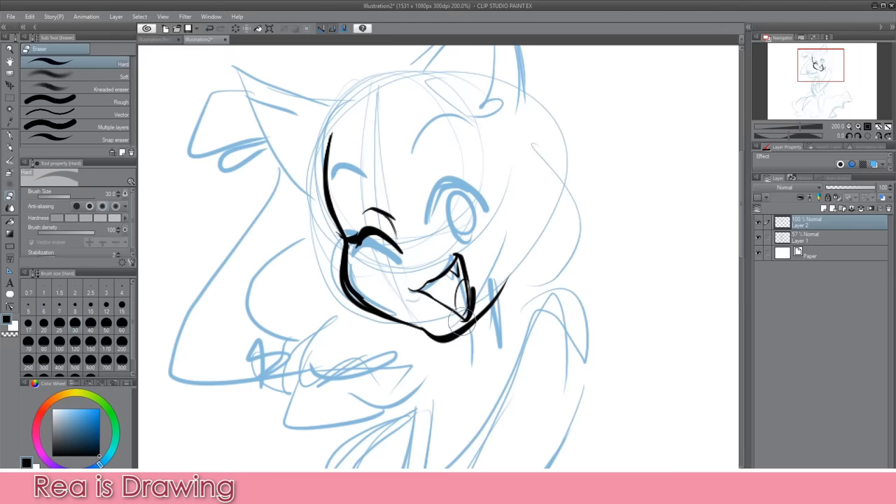
left_click(75, 306)
left_click_drag(460, 321, 473, 294)
left_click_drag(341, 276, 389, 308)
left_click(10, 135)
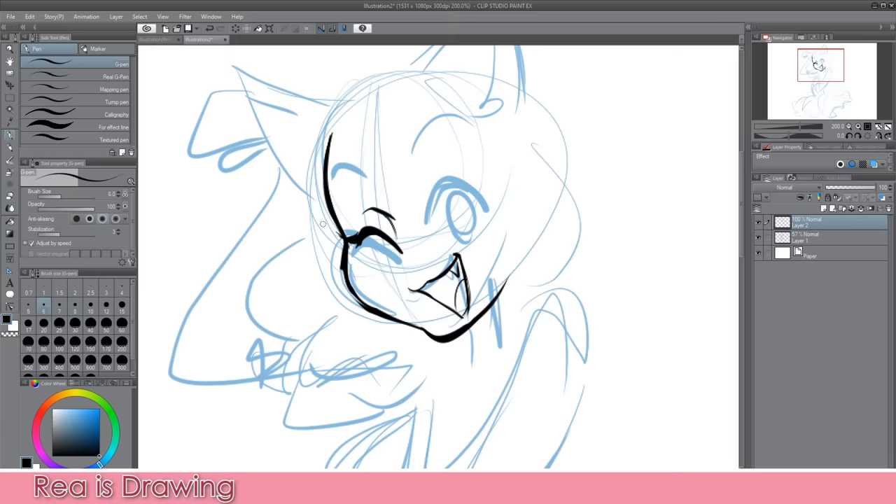
Step: Rework the cheek outline and hatch blush marks under both eyes with the G-pen
left_click_drag(342, 259, 370, 311)
left_click_drag(350, 264, 378, 247)
mouse_move(345, 280)
left_mouse_down()
mouse_move(382, 247)
mouse_move(403, 253)
mouse_move(458, 227)
left_mouse_up()
left_click_drag(439, 258, 497, 217)
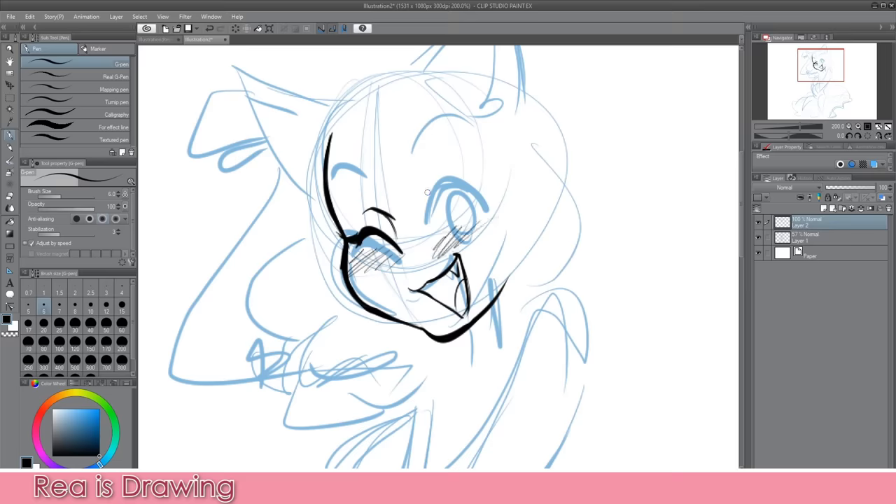
Step: Ink the open eye, the wavy hair on both sides of the face and the cat ears in black
mouse_move(429, 215)
left_mouse_down()
mouse_move(428, 190)
mouse_move(481, 176)
mouse_move(442, 171)
left_mouse_up()
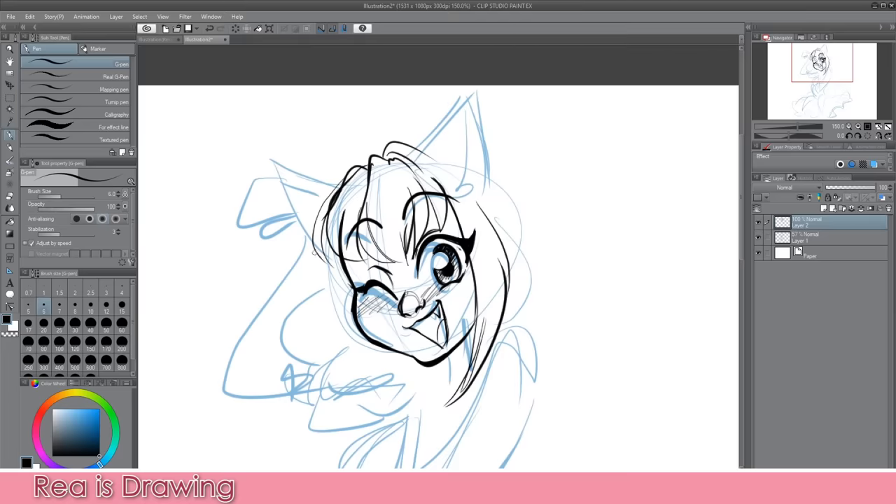
mouse_move(312, 241)
left_mouse_down()
mouse_move(273, 293)
mouse_move(305, 402)
mouse_move(290, 338)
mouse_move(326, 409)
left_mouse_up()
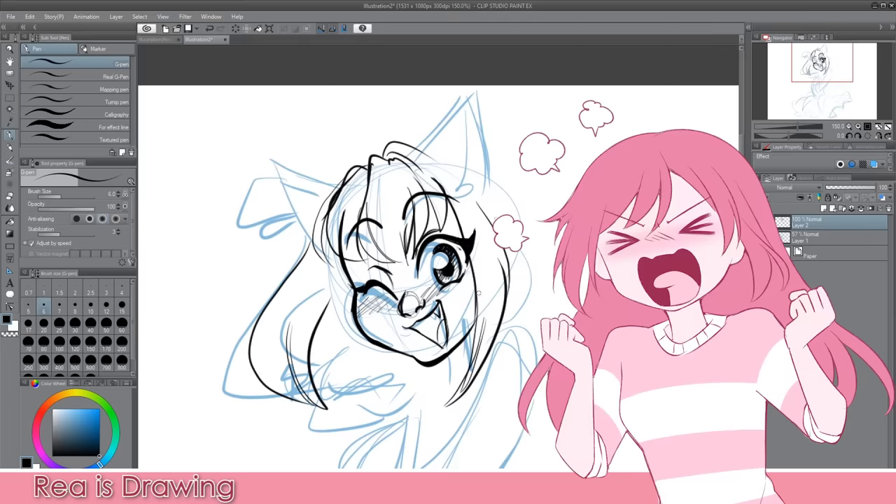
mouse_move(489, 201)
left_mouse_down()
mouse_move(576, 298)
mouse_move(550, 317)
left_mouse_up()
left_click_drag(521, 276, 545, 332)
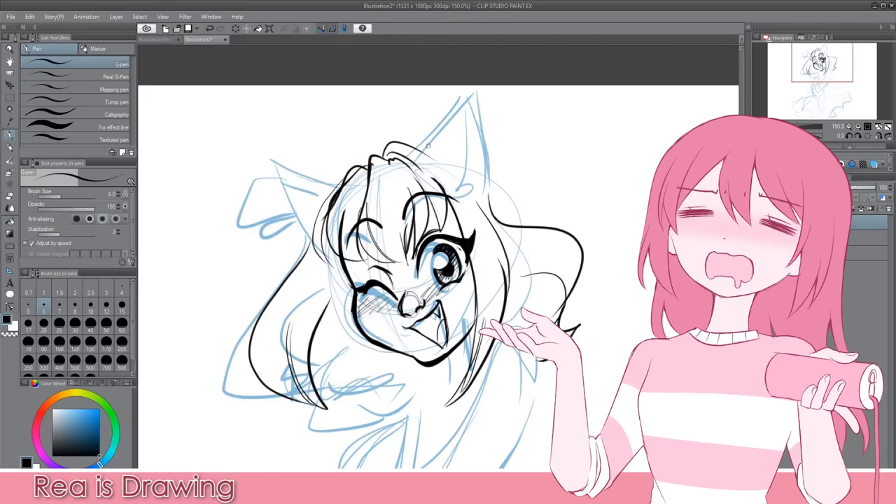
mouse_move(415, 148)
left_mouse_down()
mouse_move(461, 86)
mouse_move(481, 103)
mouse_move(476, 80)
mouse_move(491, 158)
left_mouse_up()
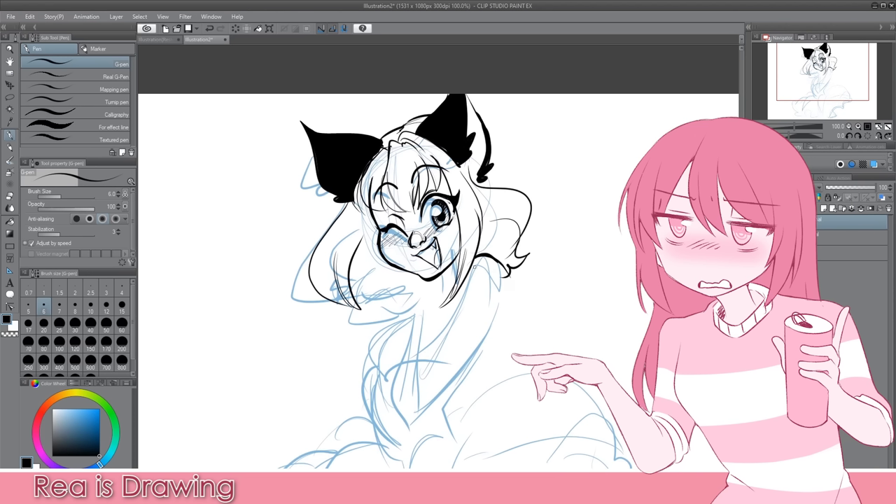
Step: Ink the shoulder and the rounded puffy sleeve on the character's near arm
mouse_move(480, 258)
left_mouse_down()
mouse_move(452, 306)
mouse_move(435, 308)
mouse_move(432, 326)
mouse_move(462, 347)
left_mouse_up()
mouse_move(437, 317)
left_mouse_down()
mouse_move(459, 300)
mouse_move(489, 308)
left_mouse_up()
left_click_drag(446, 350, 493, 359)
left_click_drag(490, 313, 482, 358)
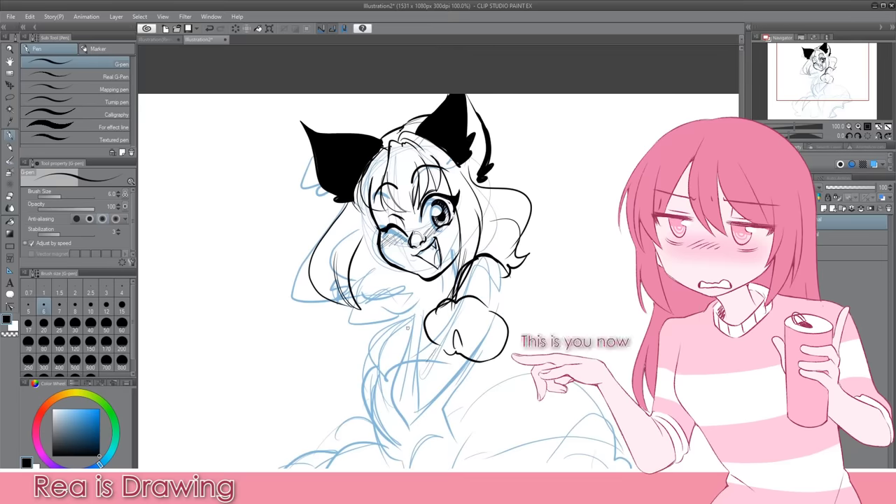
Step: Ink the bent forearm meeting the elbow below the chest and refine the puffy sleeve's edge
mouse_move(394, 289)
left_mouse_down()
mouse_move(411, 286)
mouse_move(426, 324)
mouse_move(393, 358)
mouse_move(381, 415)
mouse_move(403, 433)
left_mouse_up()
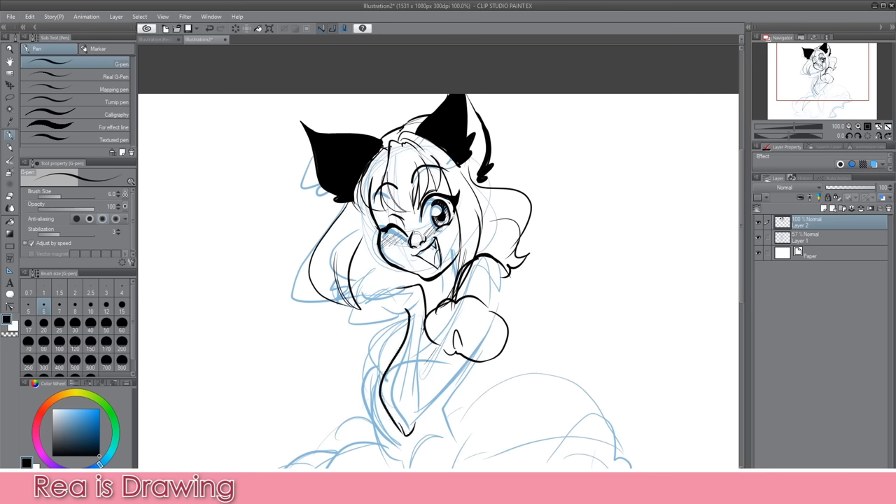
mouse_move(428, 303)
left_mouse_down()
mouse_move(427, 376)
mouse_move(408, 422)
left_mouse_up()
left_click_drag(436, 343, 427, 377)
mouse_move(403, 431)
left_mouse_down()
mouse_move(422, 439)
mouse_move(473, 354)
mouse_move(470, 367)
left_mouse_up()
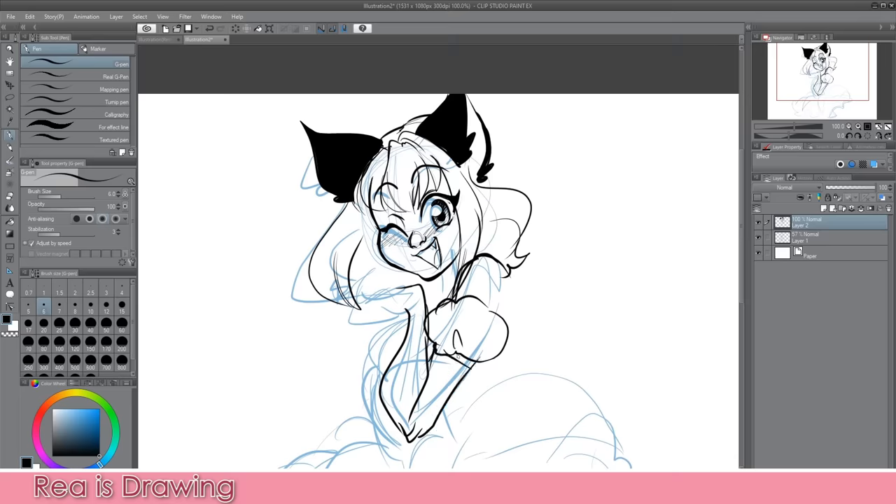
left_click_drag(466, 294, 484, 305)
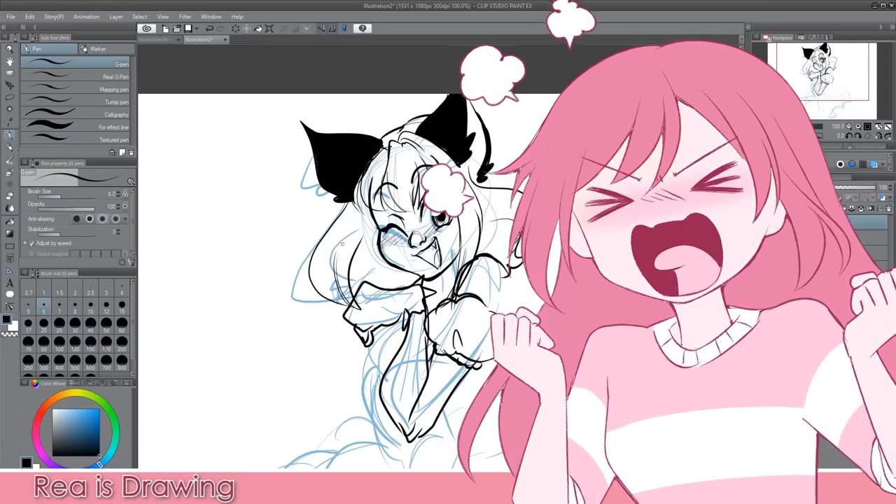
Step: Fill the furry gloves with black and ink the overlapping front panels of the skirt
key("m")
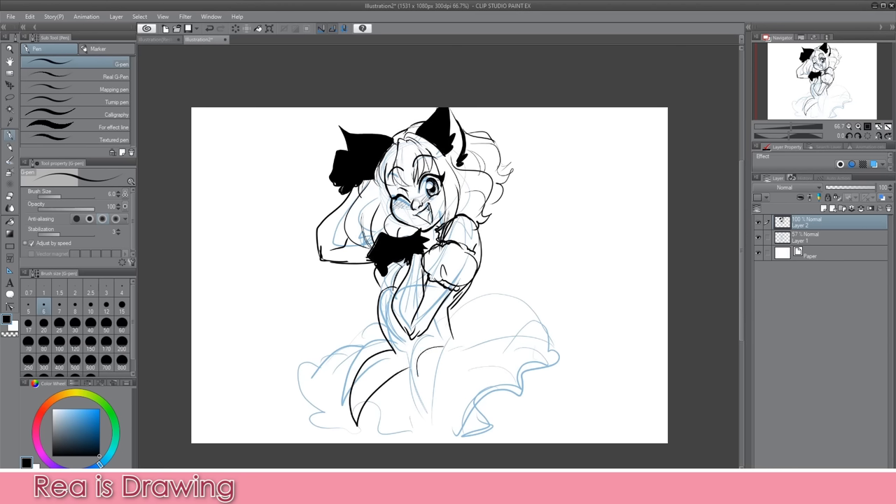
left_click_drag(419, 378, 446, 436)
left_click_drag(455, 352, 445, 419)
mouse_move(393, 348)
left_mouse_down()
mouse_move(352, 373)
mouse_move(350, 434)
left_mouse_up()
left_click_drag(403, 364, 355, 422)
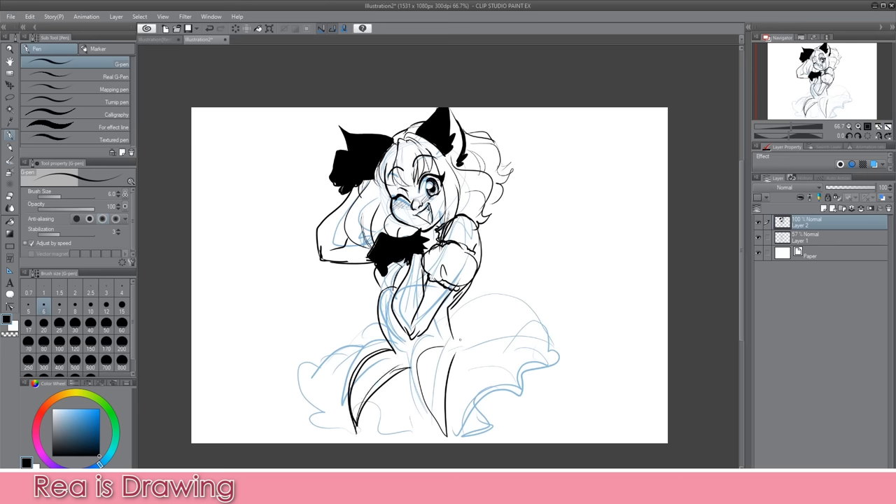
Step: Ink the waist, the flared back panel and the ruffled skirt, and add a long curling tail in solid black
mouse_move(450, 324)
left_mouse_down()
mouse_move(533, 287)
mouse_move(558, 317)
mouse_move(468, 323)
mouse_move(457, 352)
left_mouse_up()
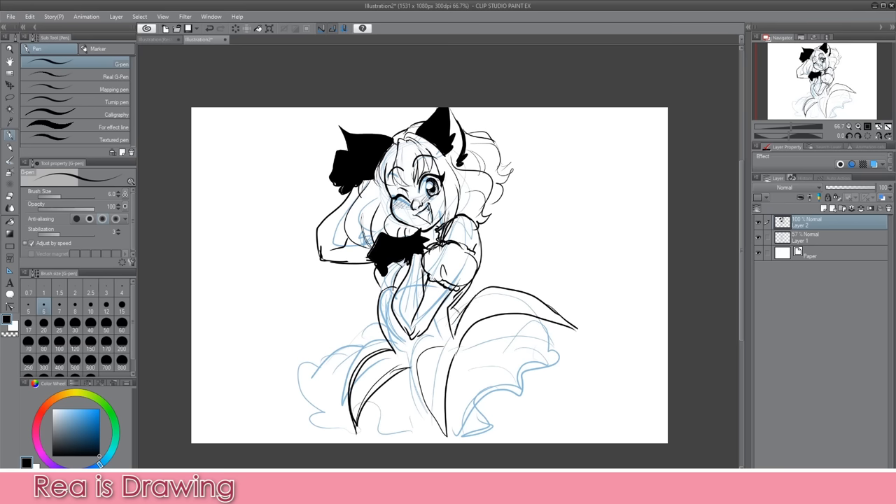
mouse_move(390, 337)
left_mouse_down()
mouse_move(329, 361)
mouse_move(320, 375)
left_mouse_up()
mouse_move(513, 231)
left_mouse_down()
mouse_move(525, 193)
mouse_move(578, 179)
mouse_move(580, 217)
mouse_move(601, 224)
mouse_move(582, 165)
mouse_move(508, 196)
mouse_move(501, 254)
mouse_move(558, 294)
mouse_move(584, 340)
mouse_move(595, 388)
mouse_move(550, 414)
left_mouse_up()
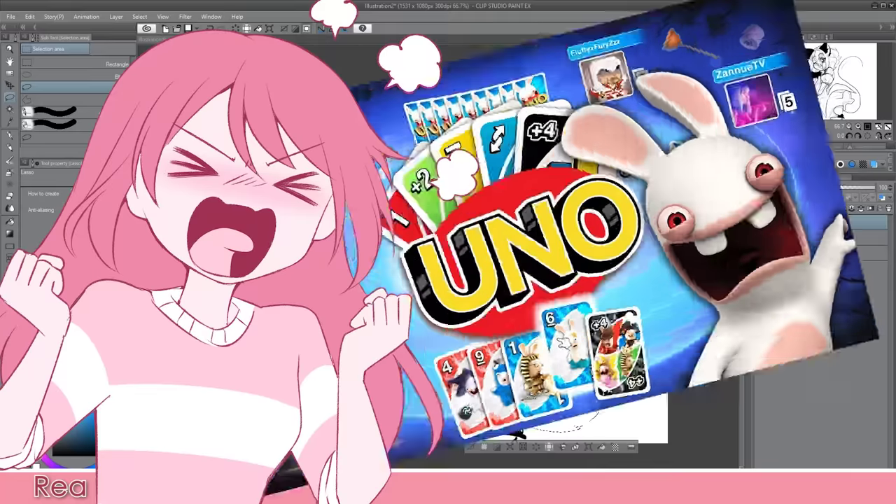
Step: Draw a large ribbon bow with a trailing end over the tail on a new layer using the G-pen at size 8
key("p")
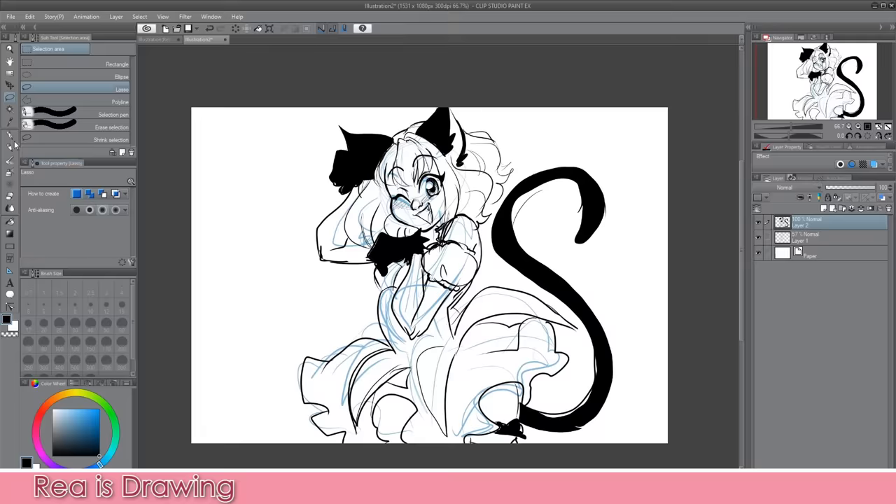
mouse_move(571, 186)
left_mouse_down()
mouse_move(540, 213)
mouse_move(520, 216)
mouse_move(528, 161)
mouse_move(518, 149)
mouse_move(527, 178)
left_mouse_up()
left_click_drag(493, 203, 483, 222)
left_click_drag(522, 153, 525, 175)
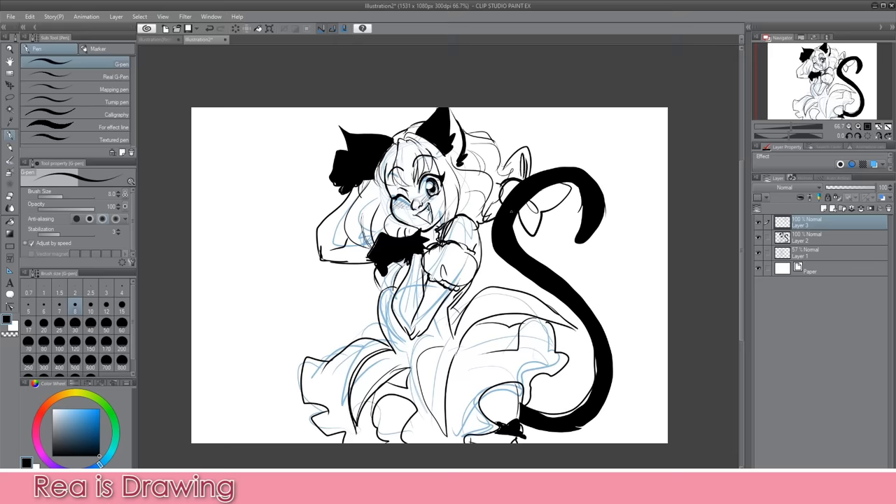
mouse_move(527, 249)
left_mouse_down()
mouse_move(562, 234)
mouse_move(549, 214)
left_mouse_up()
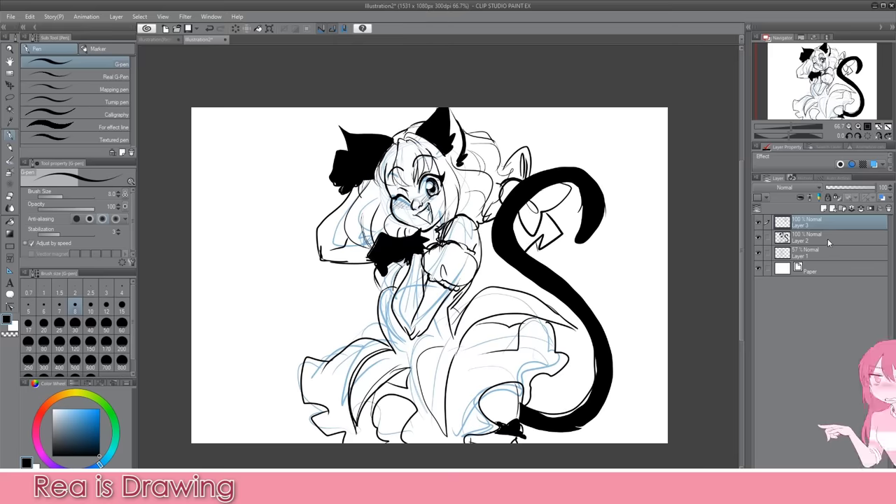
Step: Lower the opacity of Layer 2 to 56% and return to Layer 3 to continue the bow and its bell
left_click(828, 240)
left_click(855, 190)
left_click(805, 222)
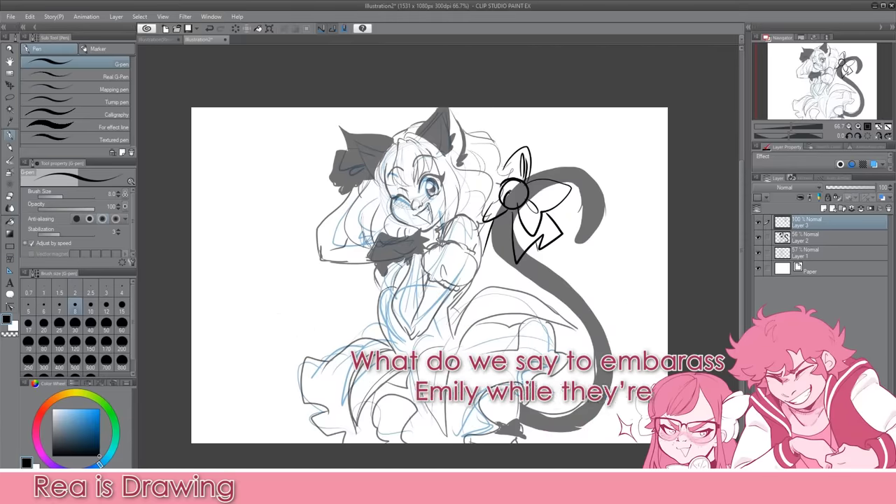
Step: Erase the part of the tail overlapping the bow on Layer 2 with the hard eraser at size 50
left_click(15, 173)
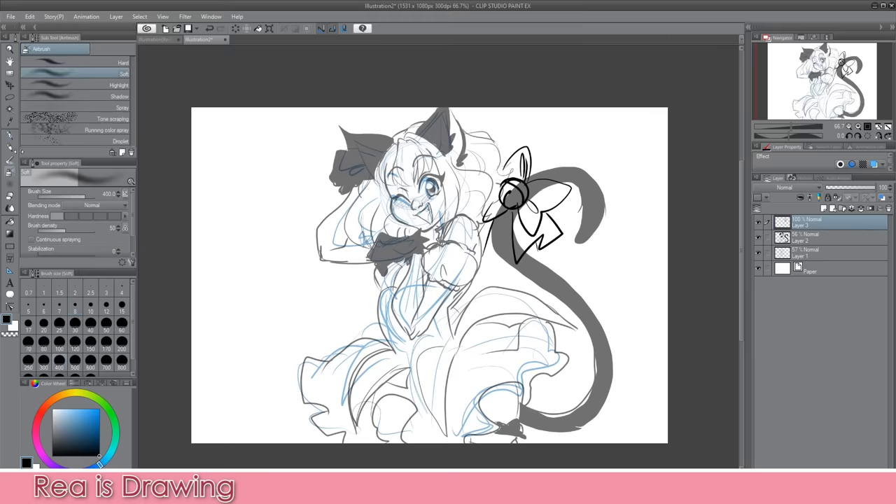
left_click(18, 197)
left_click(802, 238)
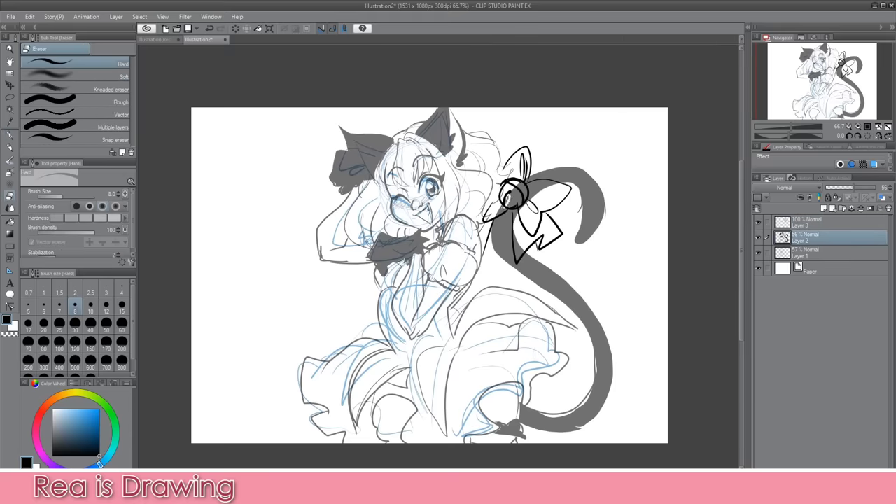
left_click(110, 323)
mouse_move(510, 231)
left_mouse_down()
mouse_move(520, 203)
mouse_move(520, 218)
left_mouse_up()
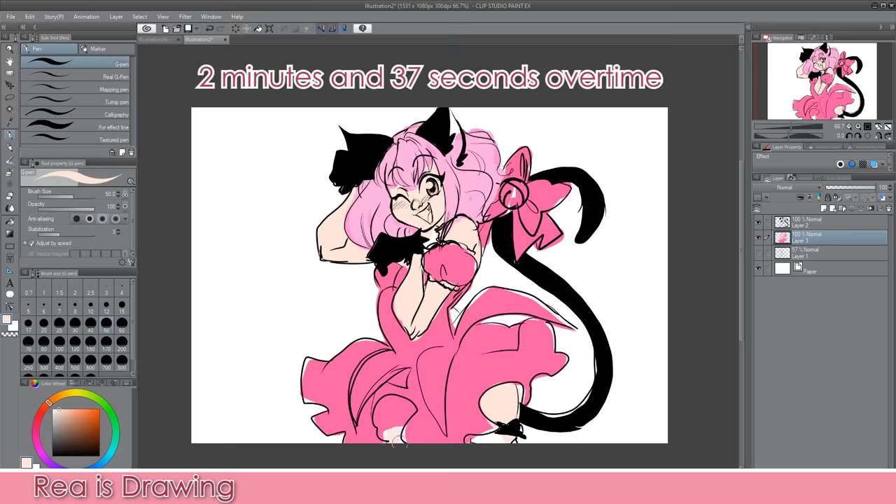
Step: Sample the light pink from the hair and paint the area below the black garter at the skirt's hem
left_click(11, 121)
left_click(364, 217)
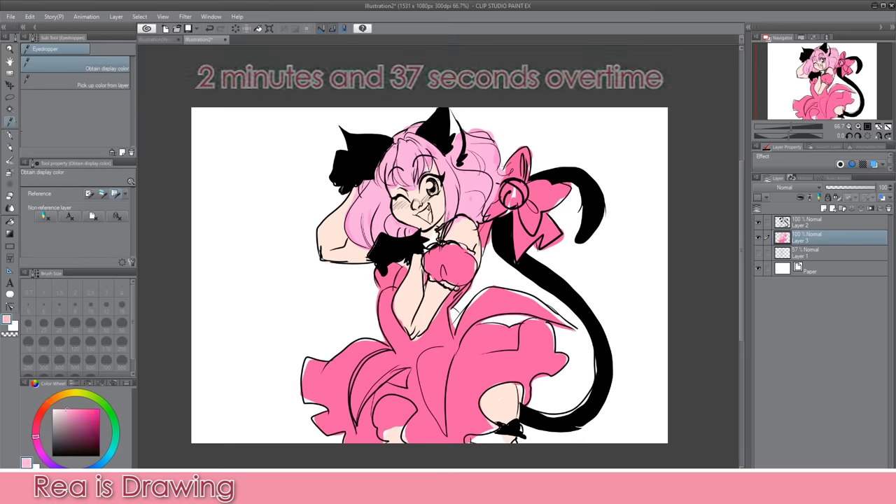
left_click(9, 134)
mouse_move(502, 433)
left_mouse_down()
mouse_move(500, 443)
mouse_move(512, 443)
left_mouse_up()
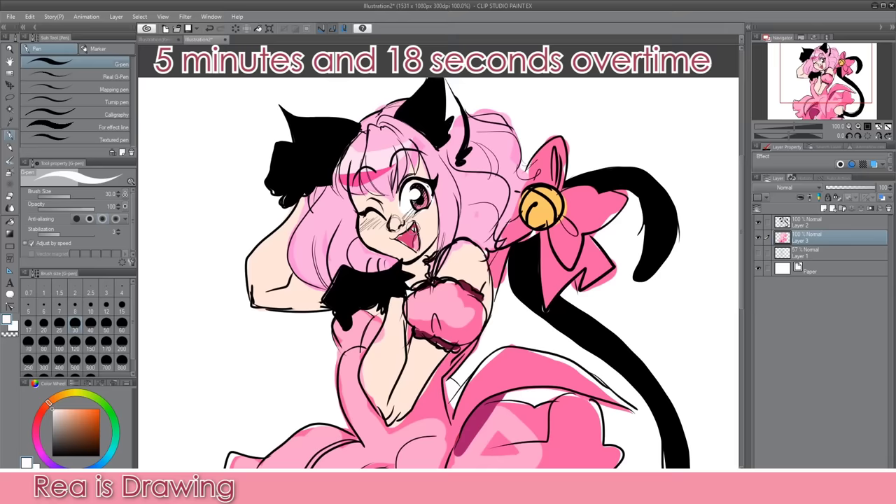
Step: Paint white highlight strokes on the side hair and bangs with the G-pen at size 30, and check the whole drawing
left_click_drag(296, 260, 327, 287)
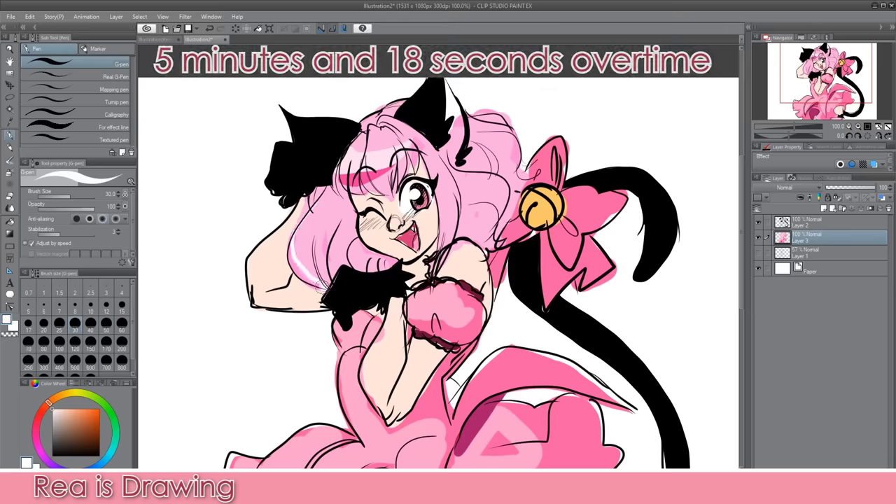
left_click_drag(328, 208, 324, 227)
mouse_move(354, 150)
left_mouse_down()
mouse_move(350, 171)
mouse_move(373, 162)
left_mouse_up()
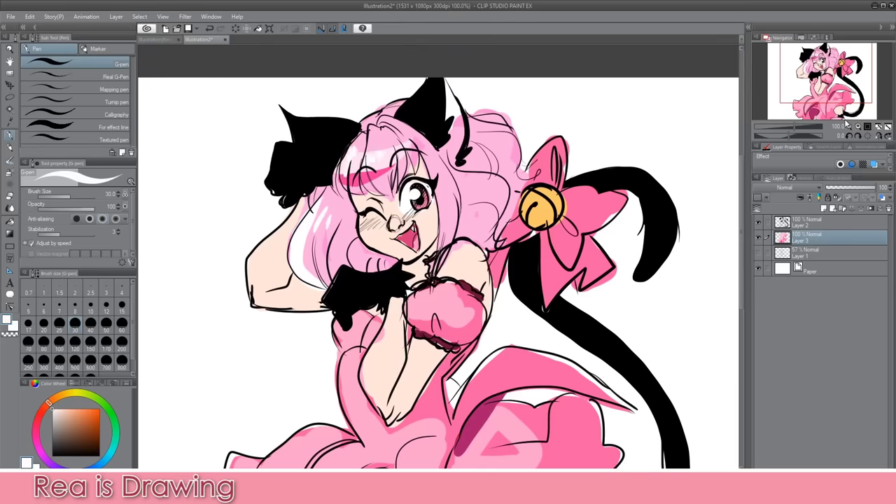
left_click(848, 127)
left_click_drag(839, 86, 843, 95)
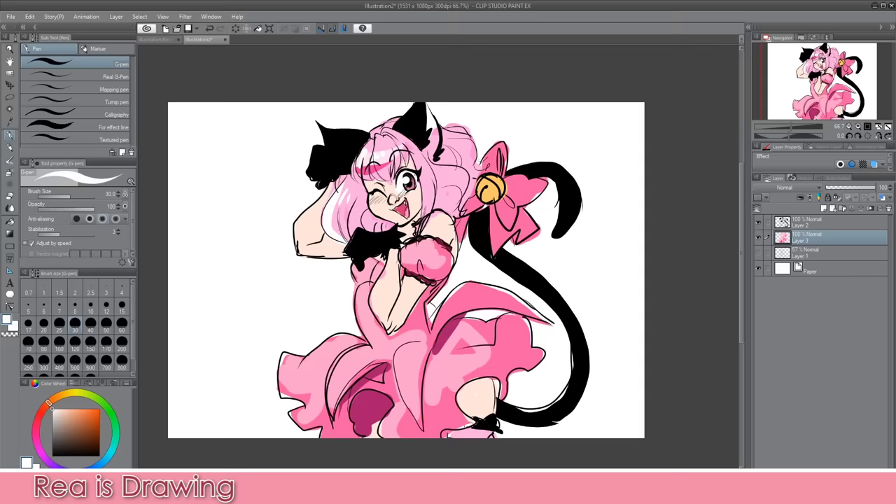
scroll(692, 173, "down", 1)
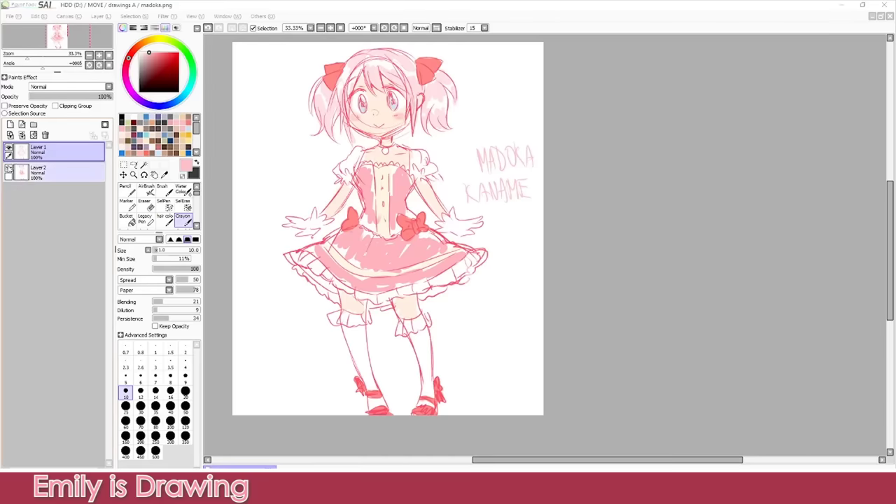
Step: Switch to PaintTool SAI, hide Layer 1 and Layer 2 of madoka.png and add a new layer above them
left_click(8, 168)
left_click(8, 152)
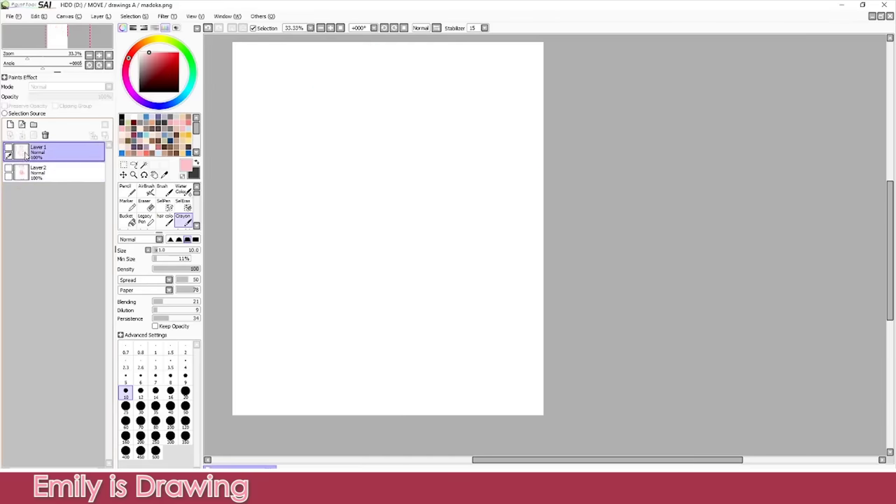
left_click(9, 124)
left_click(42, 173)
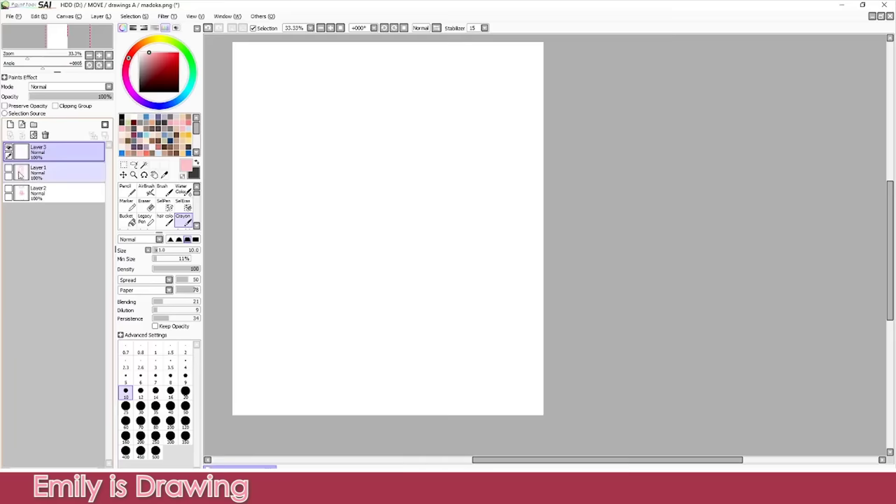
Step: Sample a reddish pink from the Layer 1 drawing and sketch a round head with large eyes using the size 10 Crayon
left_click(8, 168)
left_click(164, 175)
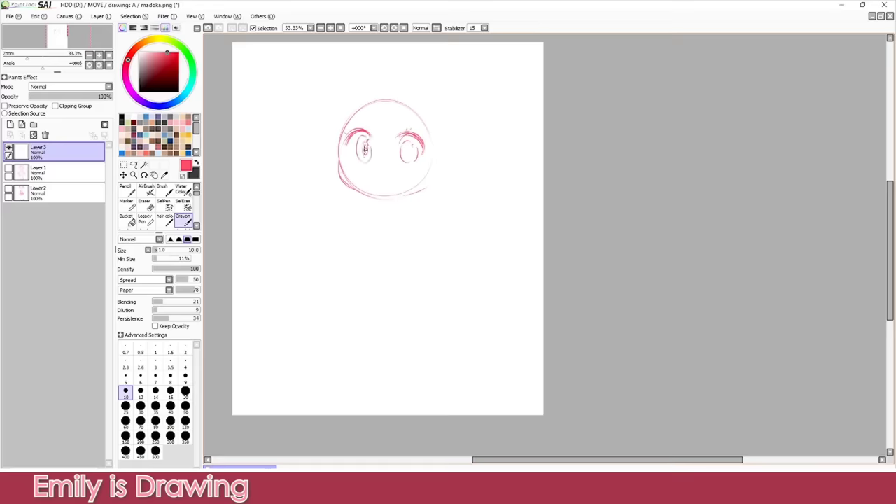
mouse_move(412, 144)
left_mouse_down()
mouse_move(405, 155)
mouse_move(413, 148)
left_mouse_up()
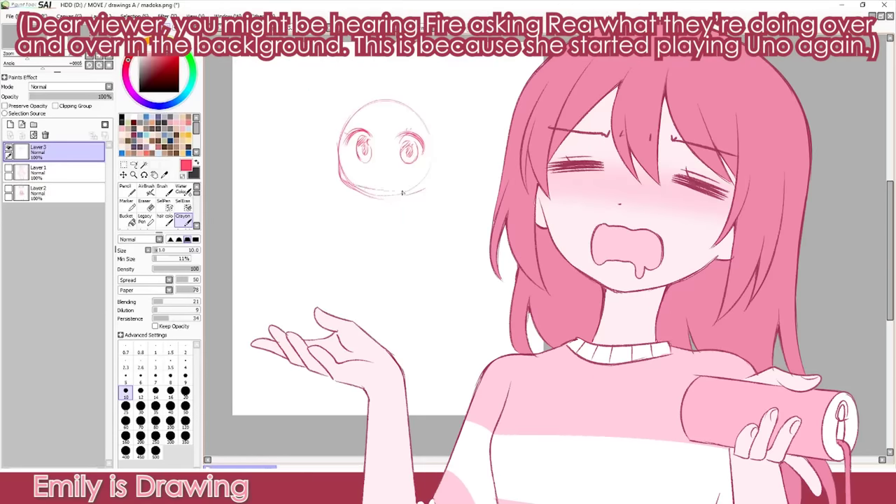
Step: Finish the round face with ears, an open mouth and fringe, and sketch a large pointed hat above and a frilly collar with a round brooch below
left_click_drag(436, 167, 428, 181)
mouse_move(345, 102)
left_mouse_down()
mouse_move(380, 113)
mouse_move(378, 105)
mouse_move(408, 106)
mouse_move(389, 93)
mouse_move(440, 126)
left_mouse_up()
key("ctrl+z")
left_click_drag(403, 94, 445, 127)
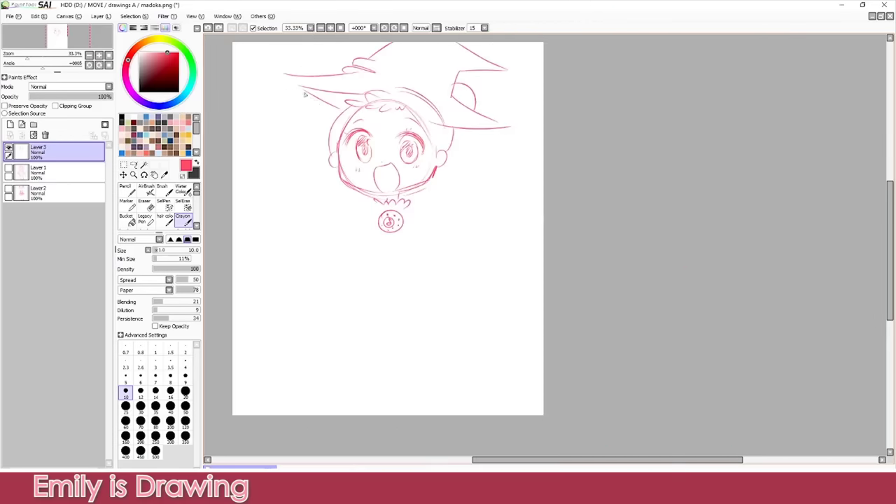
Step: Try to sketch a round hair puff beneath the hat brim and close the brim's pointed tip, undo those strokes and return to the Crayon
left_click_drag(305, 93, 325, 130)
key("ctrl+z")
mouse_move(308, 92)
left_mouse_down()
mouse_move(319, 140)
mouse_move(334, 131)
mouse_move(342, 175)
left_mouse_up()
left_click_drag(284, 75, 313, 95)
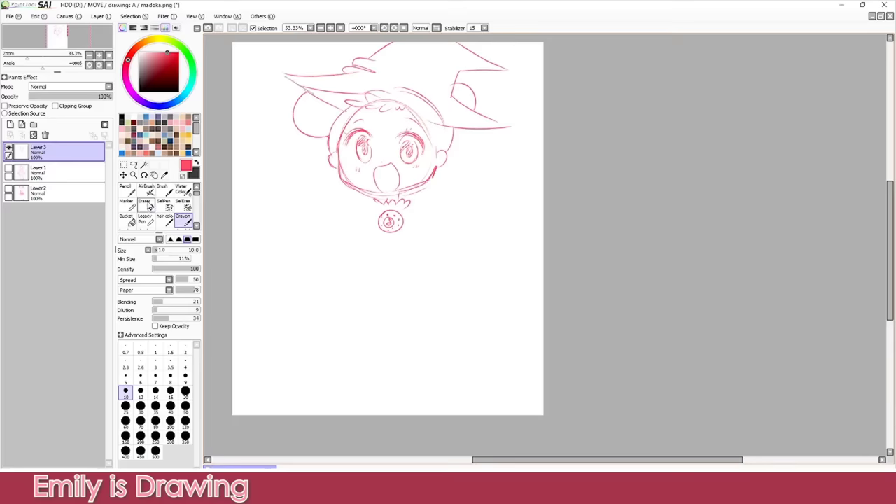
left_click(149, 207)
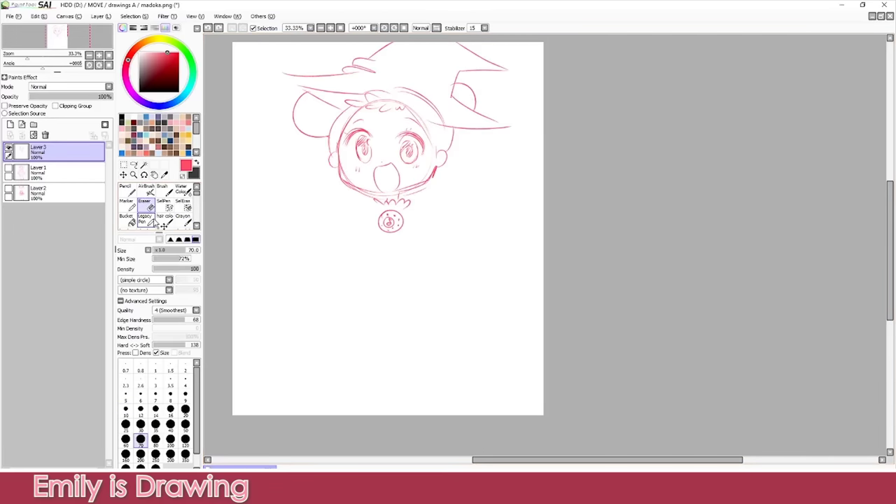
key("ctrl+z")
key("ctrl+z")
left_click(183, 219)
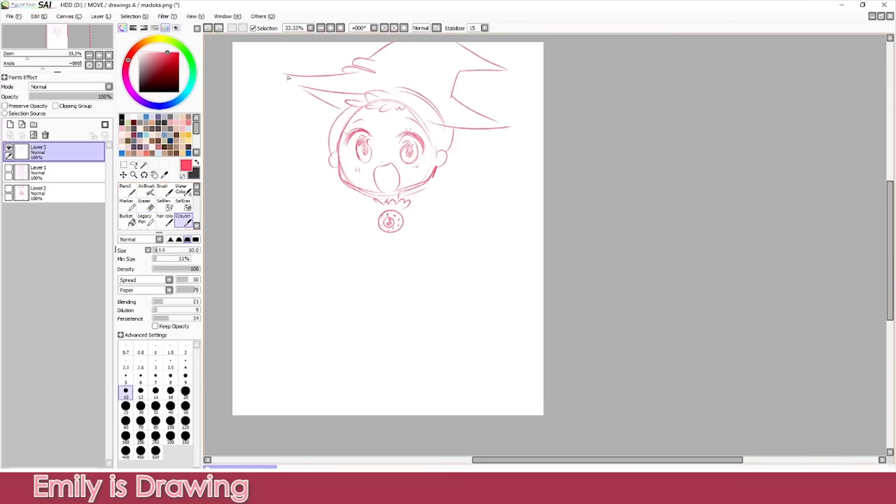
Step: Sketch the hat brim's pointed tips with round hair puffs beneath, and add feather-shaped frills on both sides of the brooch with the Crayon
mouse_move(272, 72)
left_mouse_down()
mouse_move(298, 75)
mouse_move(338, 96)
mouse_move(326, 92)
mouse_move(335, 105)
left_mouse_up()
key("ctrl+z")
mouse_move(444, 247)
left_mouse_down()
mouse_move(422, 232)
mouse_move(490, 218)
mouse_move(486, 192)
left_mouse_up()
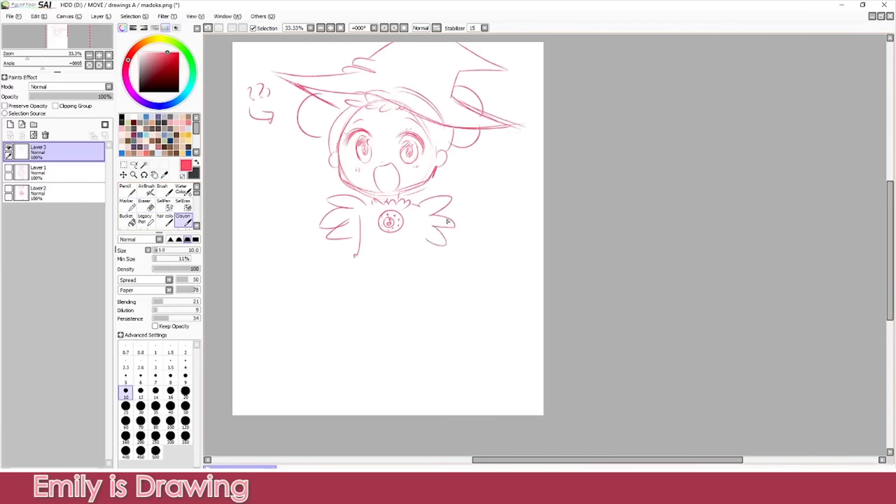
key("ctrl+z")
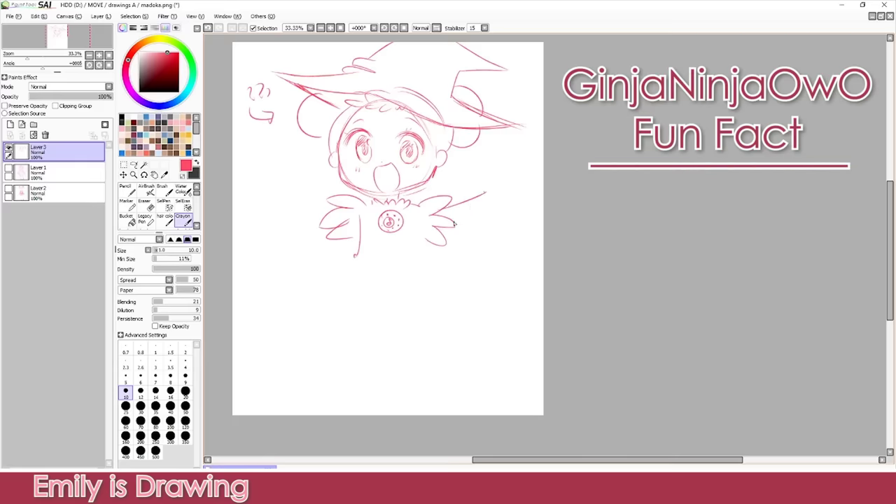